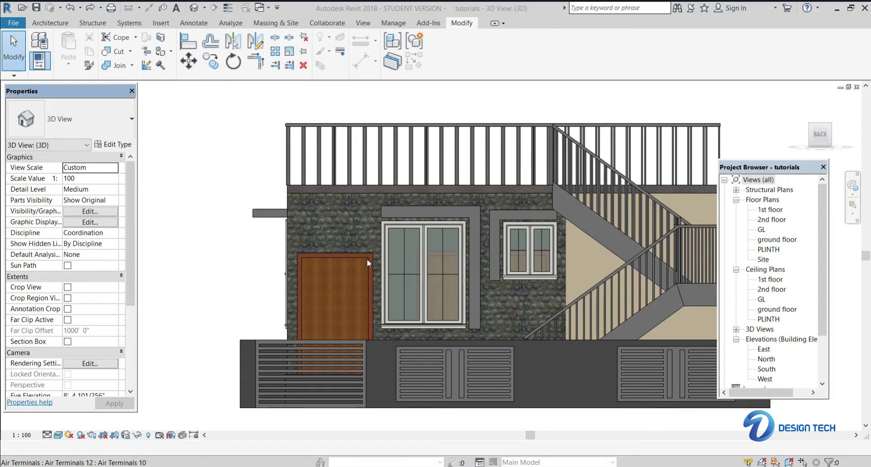
scroll(402, 251, down, 1)
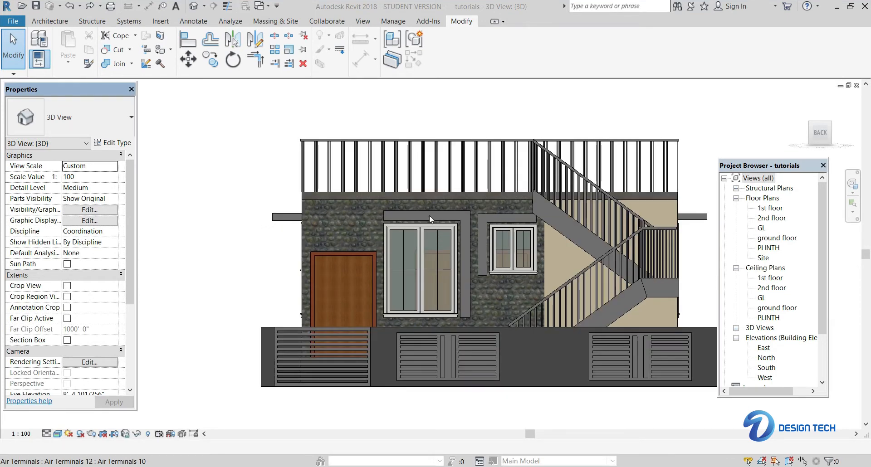
click(482, 217)
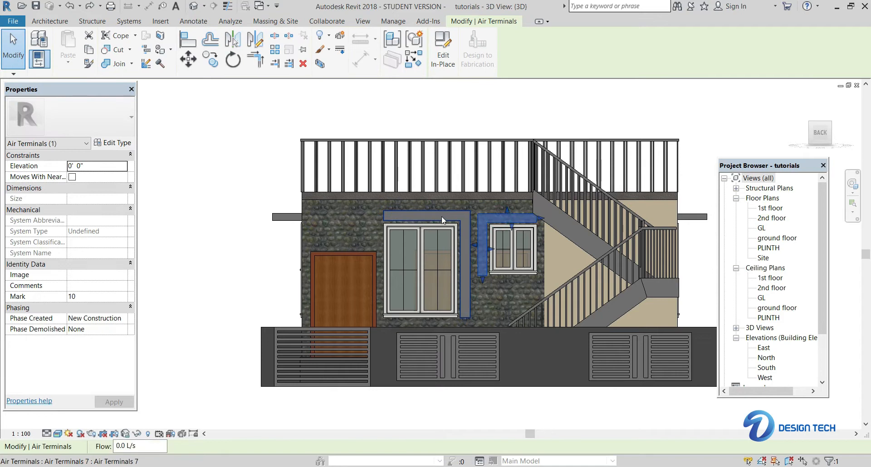
click(272, 86)
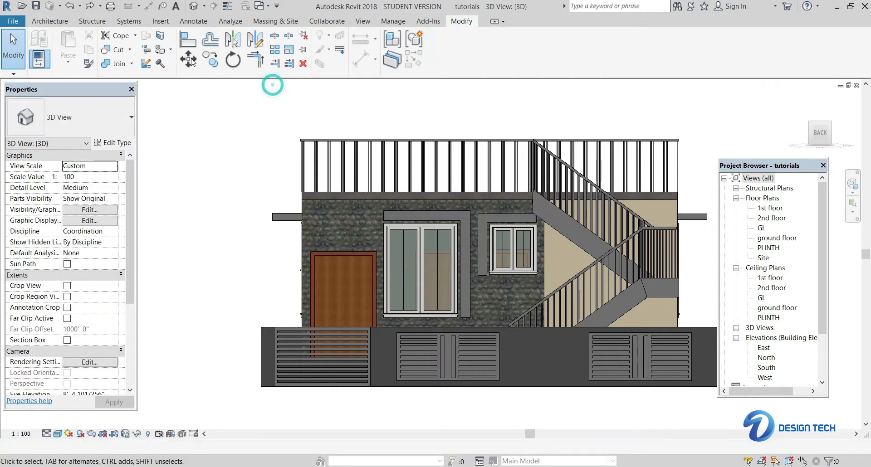
click(161, 50)
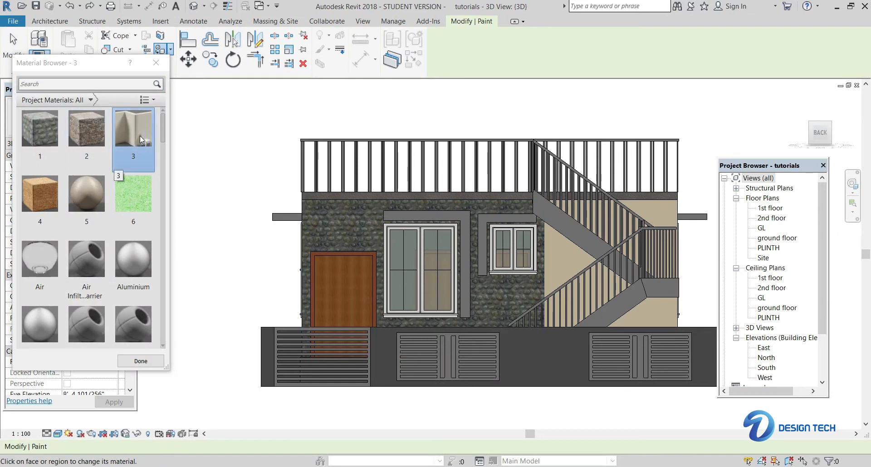
click(44, 192)
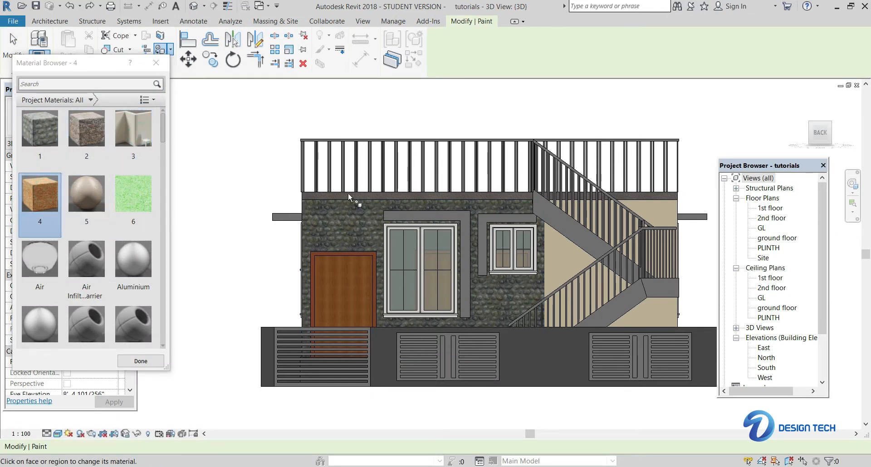
scroll(405, 210, up, 5)
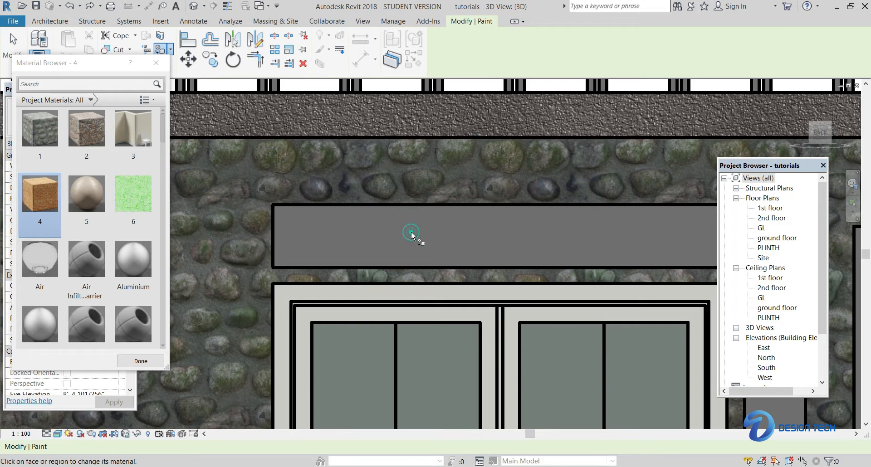
scroll(411, 231, down, 5)
key(Escape)
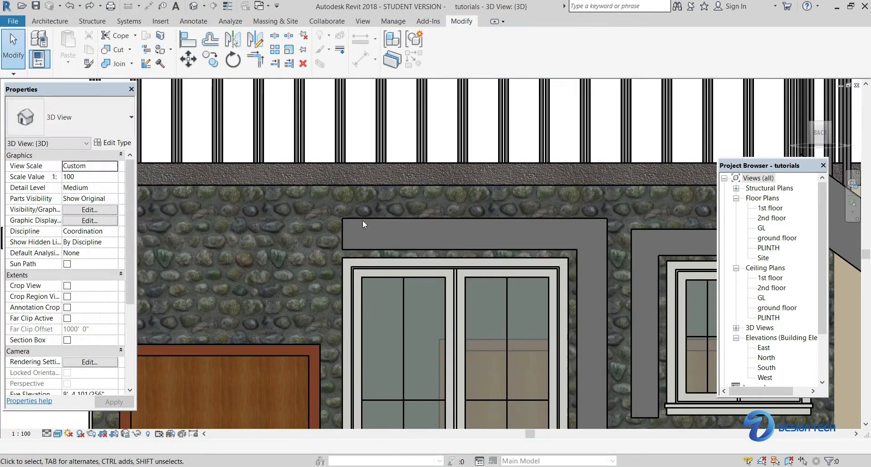
Edit the L-shaped frame around the large window in place and paint its front face with material 4.
click(390, 219)
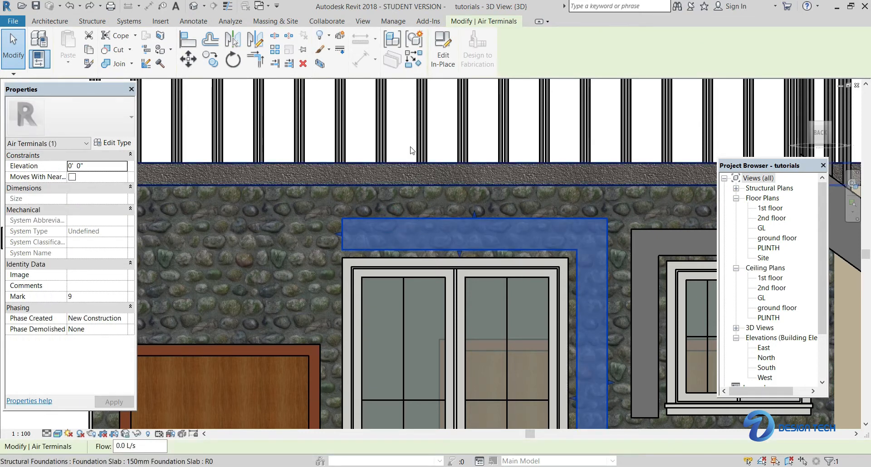
click(447, 55)
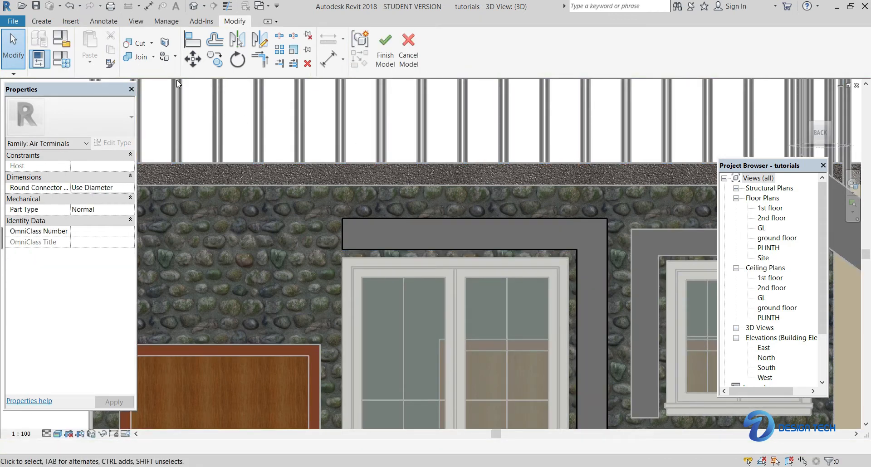
click(165, 56)
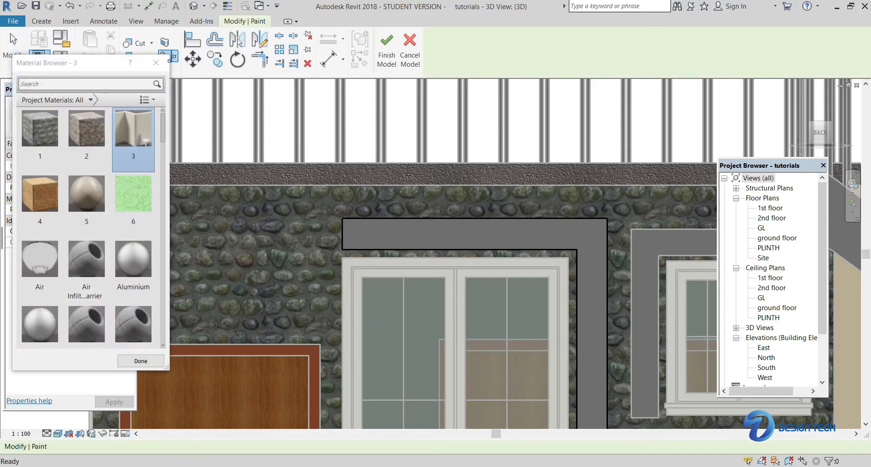
click(73, 192)
click(57, 193)
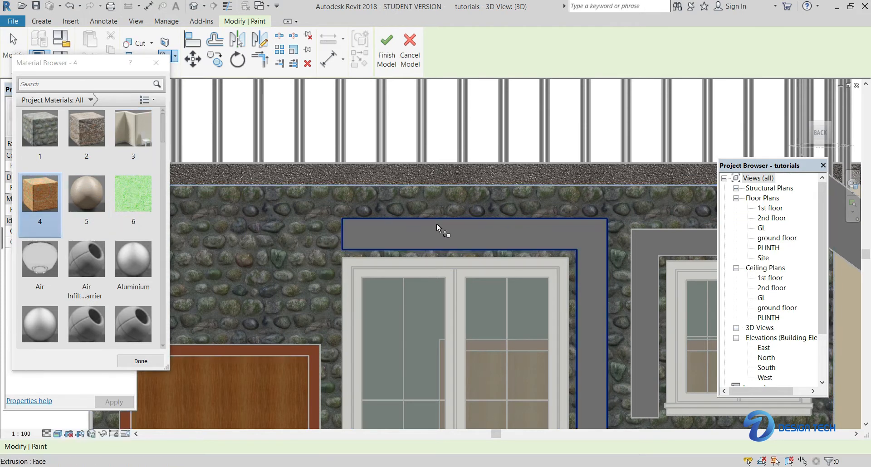
click(434, 237)
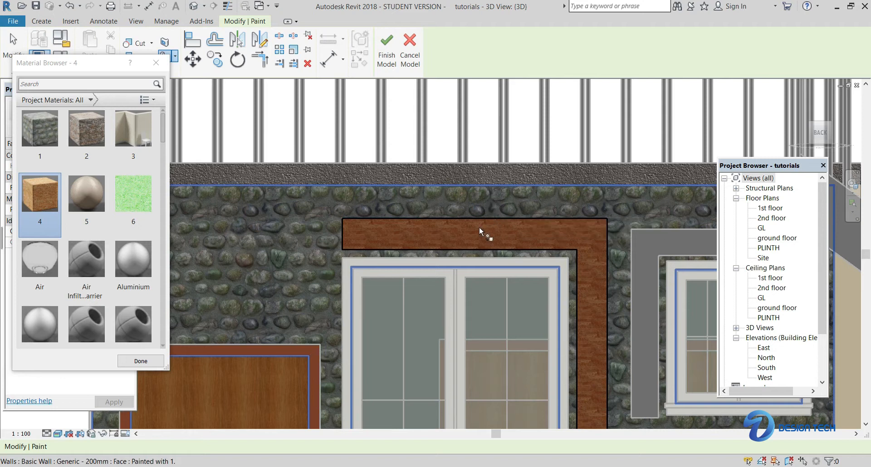
Paint the free end face of the large window frame's horizontal band with material 4.
scroll(479, 227, down, 2)
scroll(479, 227, down, 2)
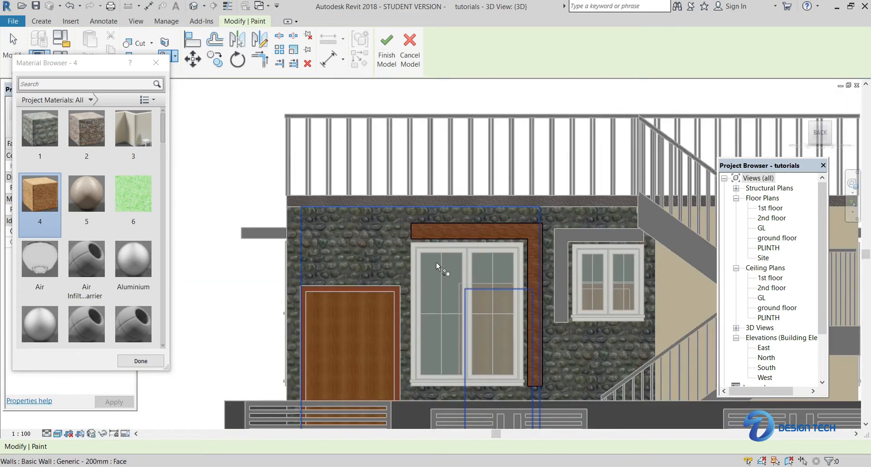
middle_drag(380, 247, 499, 241)
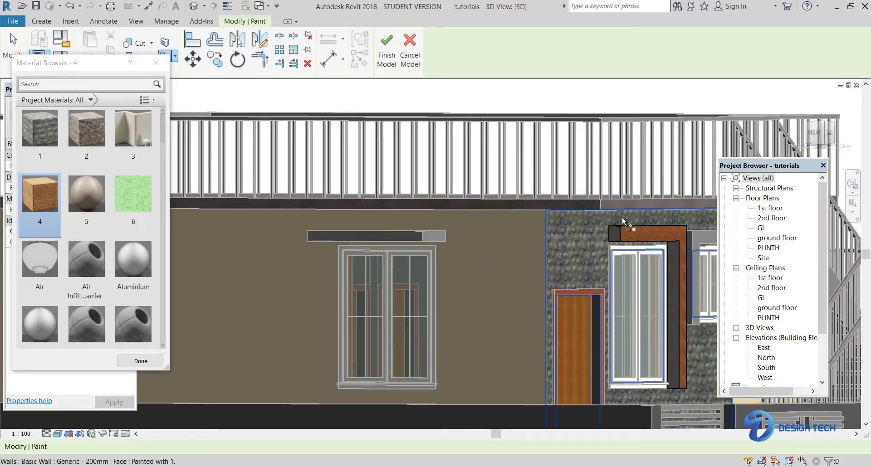
scroll(617, 230, up, 4)
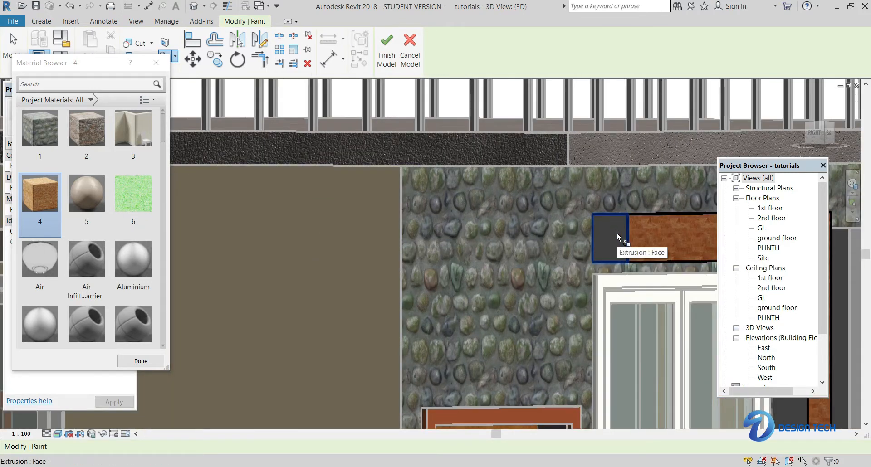
click(617, 234)
scroll(612, 242, down, 3)
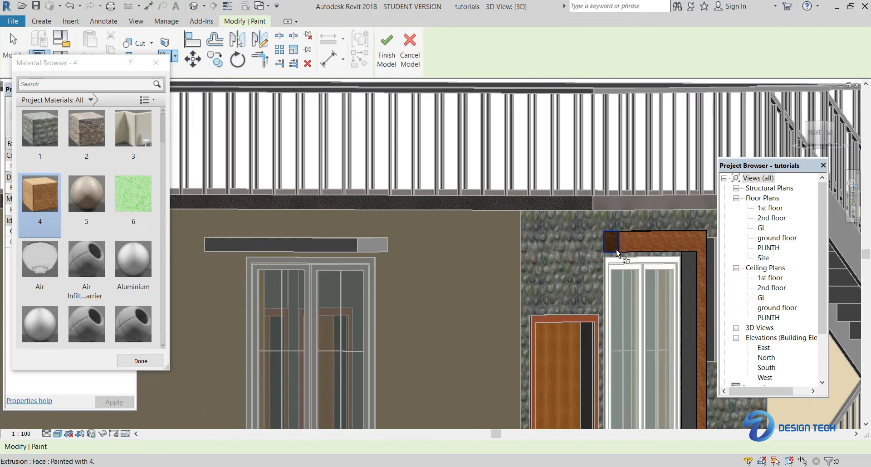
Paint the inner side face of the large window frame's vertical band with material 4.
scroll(685, 260, up, 4)
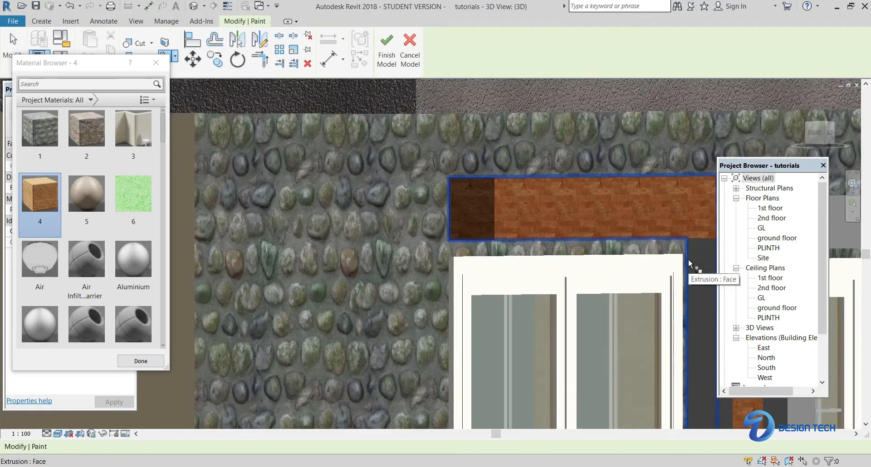
middle_drag(688, 258, 600, 234)
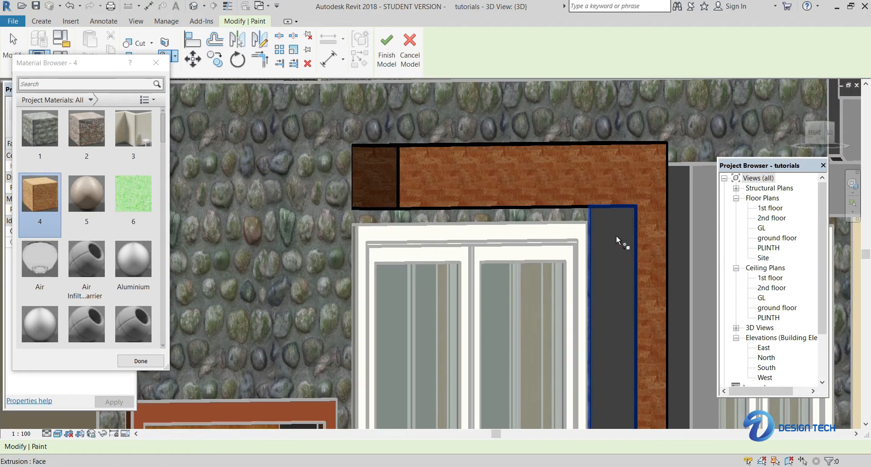
click(617, 235)
scroll(614, 254, down, 1)
scroll(612, 313, down, 4)
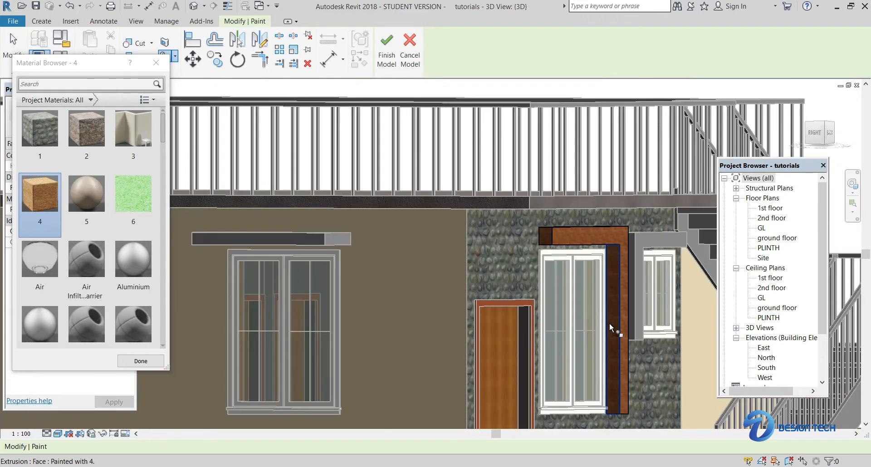
Paint the underside of the large window frame's vertical band with material 4.
shift+middle_drag(608, 325, 578, 219)
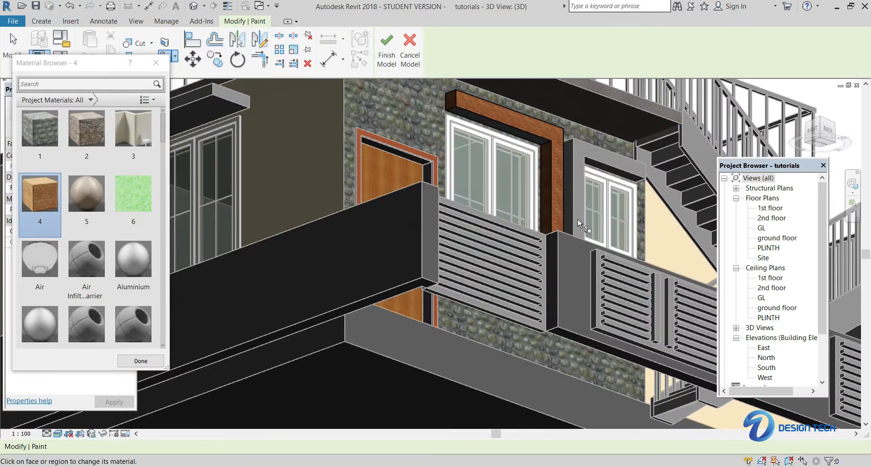
shift+middle_drag(572, 315, 557, 272)
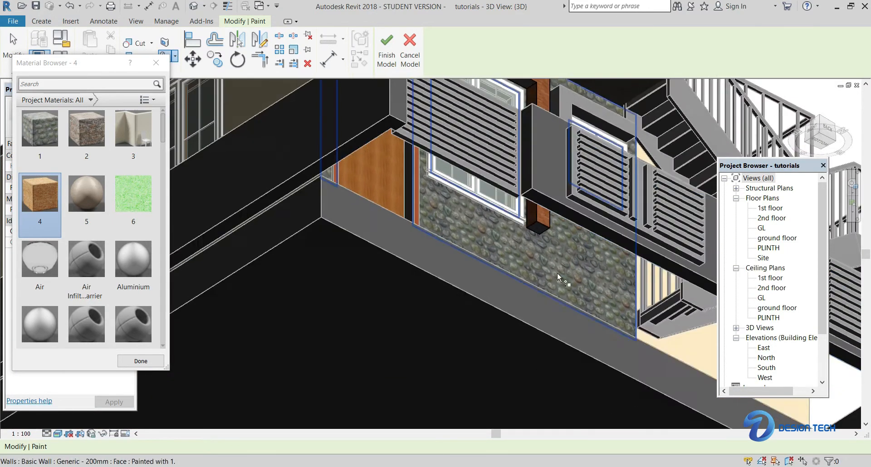
scroll(544, 247, up, 5)
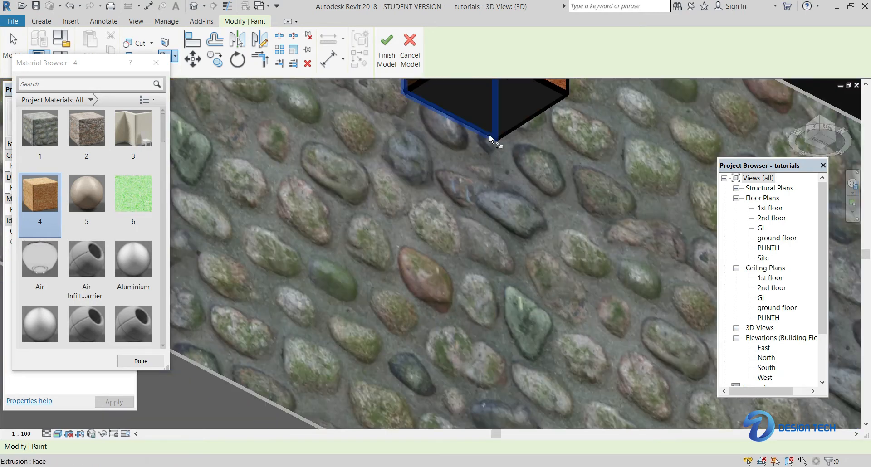
mouse_move(506, 170)
middle_down()
mouse_move(512, 237)
mouse_move(504, 187)
middle_up()
click(504, 190)
scroll(501, 227, down, 6)
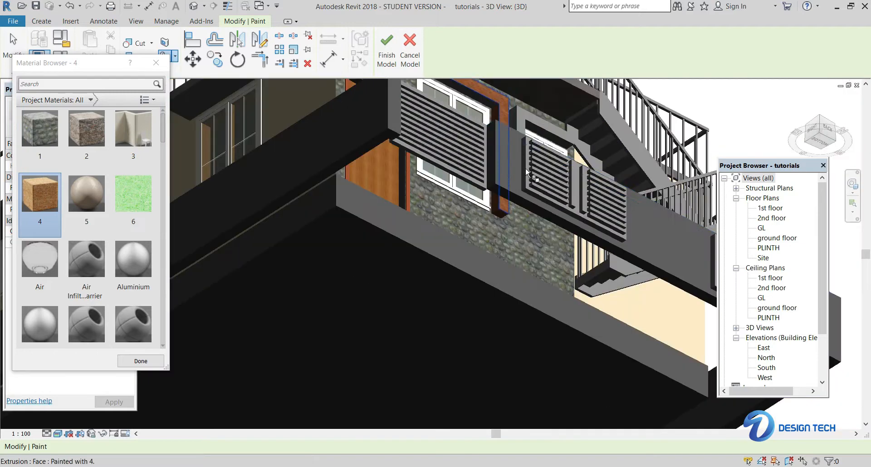
Paint the outer side face of the large window frame's vertical band, facing the small window, with material 4.
mouse_move(571, 123)
shift+middle_down()
mouse_move(538, 301)
mouse_move(362, 318)
mouse_move(466, 252)
mouse_move(355, 252)
mouse_move(372, 205)
shift+middle_up()
scroll(352, 236, up, 5)
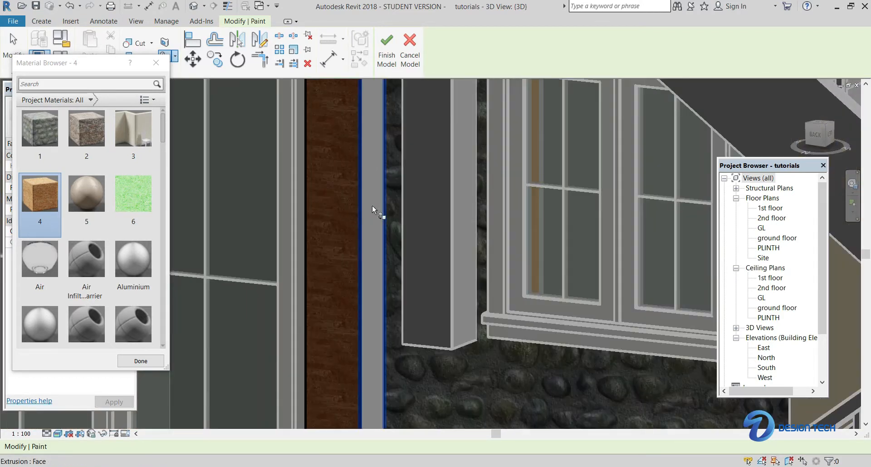
click(372, 205)
scroll(363, 190, down, 5)
Check the painted faces of the large window's frame from above and the back, and finish its in-place model.
shift+middle_drag(349, 163, 385, 230)
scroll(400, 247, up, 6)
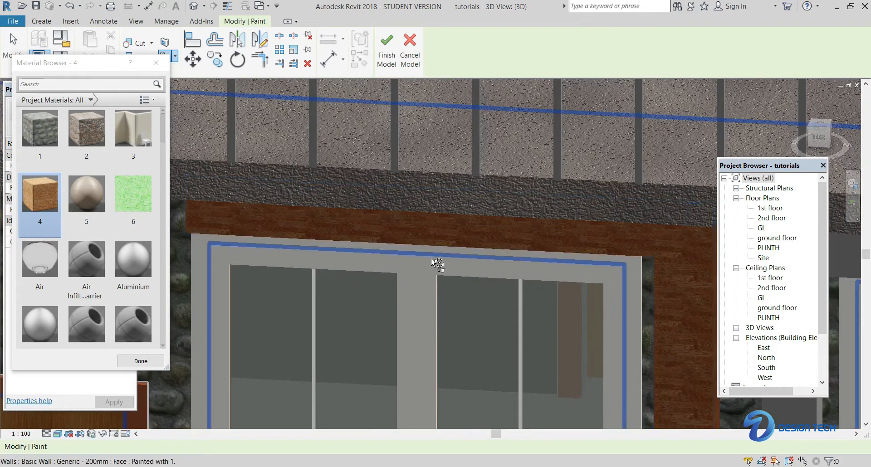
scroll(456, 268, down, 5)
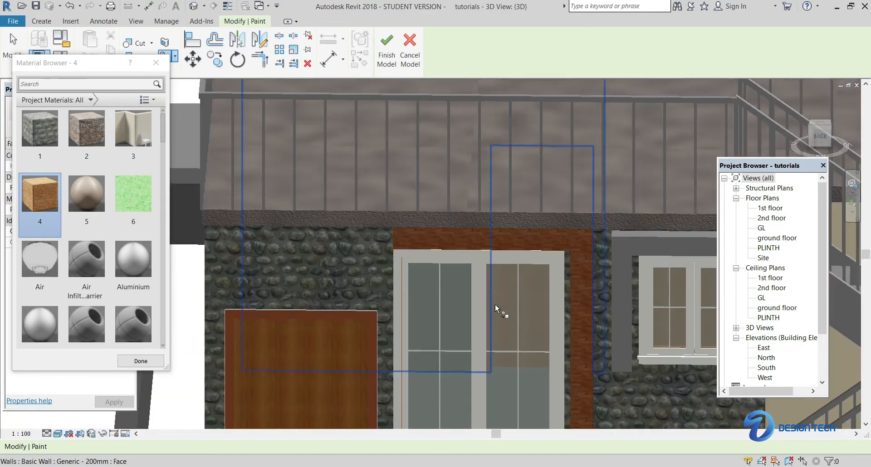
scroll(495, 305, down, 3)
shift+middle_drag(501, 332, 500, 310)
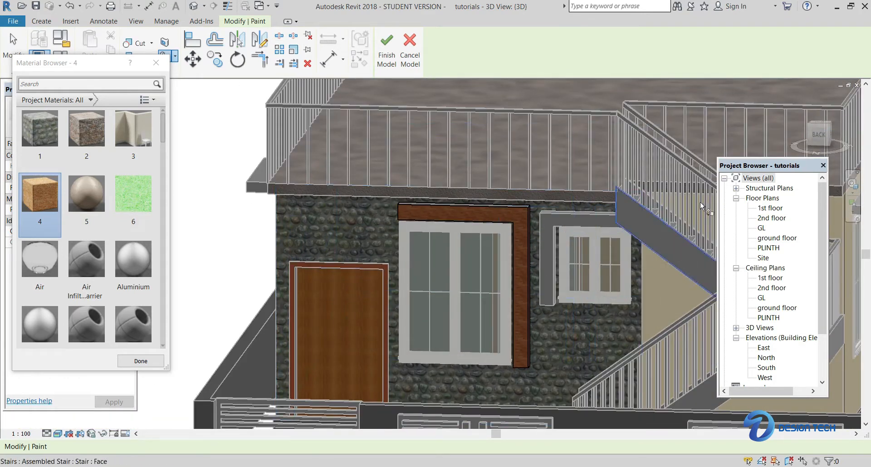
click(816, 136)
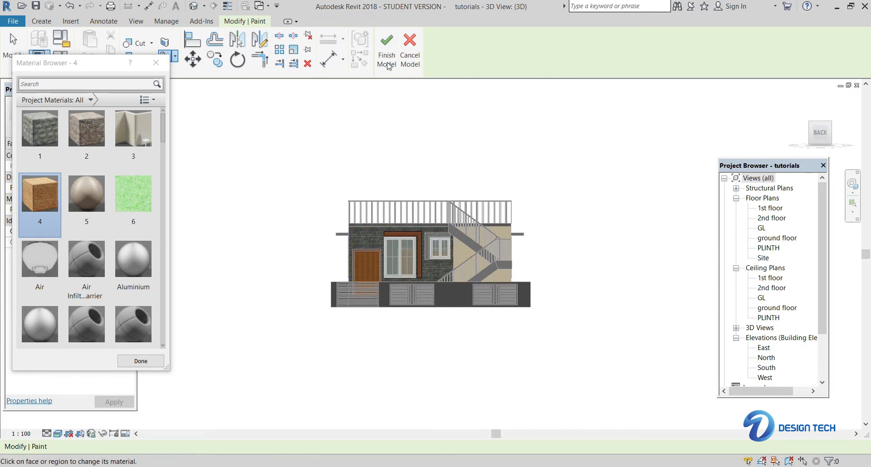
scroll(422, 247, up, 5)
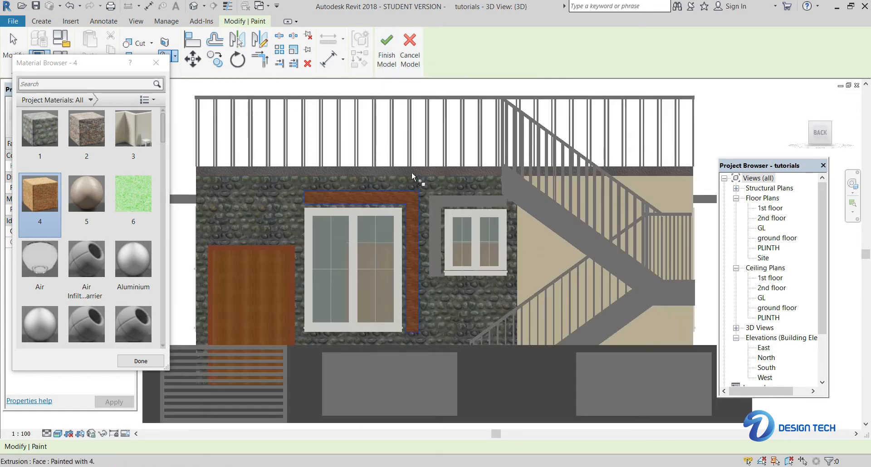
click(387, 51)
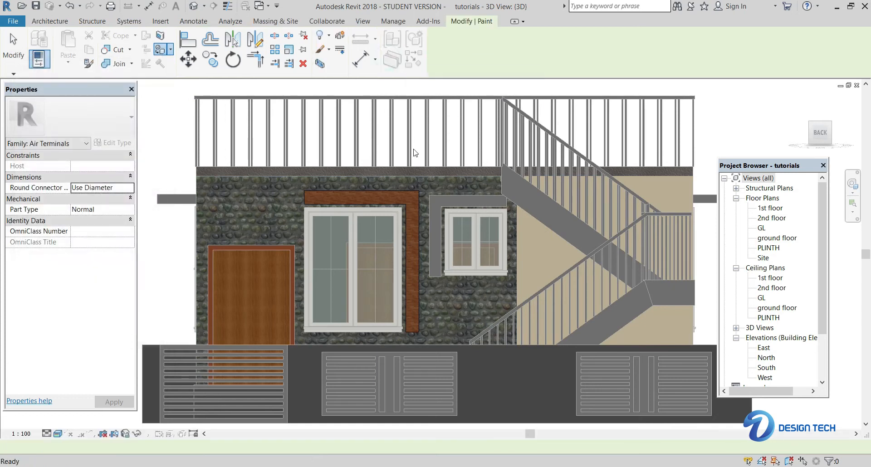
Edit the L-shaped frame around the small window in place and paint its front face with material 4.
scroll(448, 214, up, 1)
scroll(448, 214, up, 3)
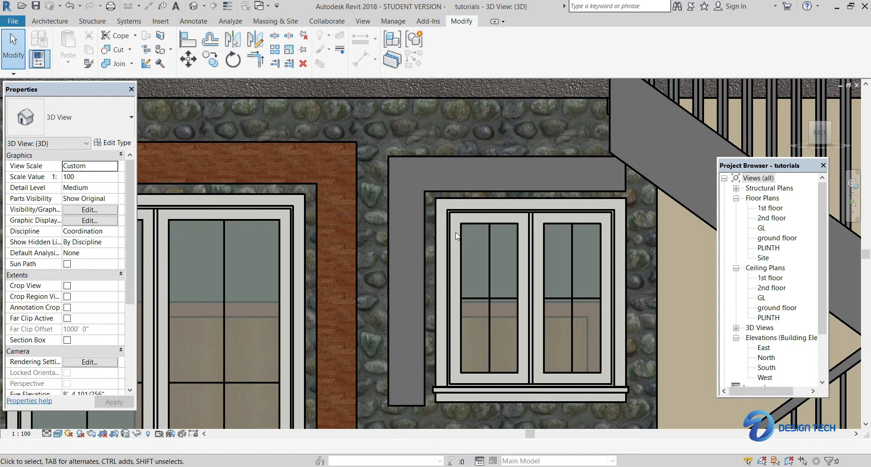
click(455, 156)
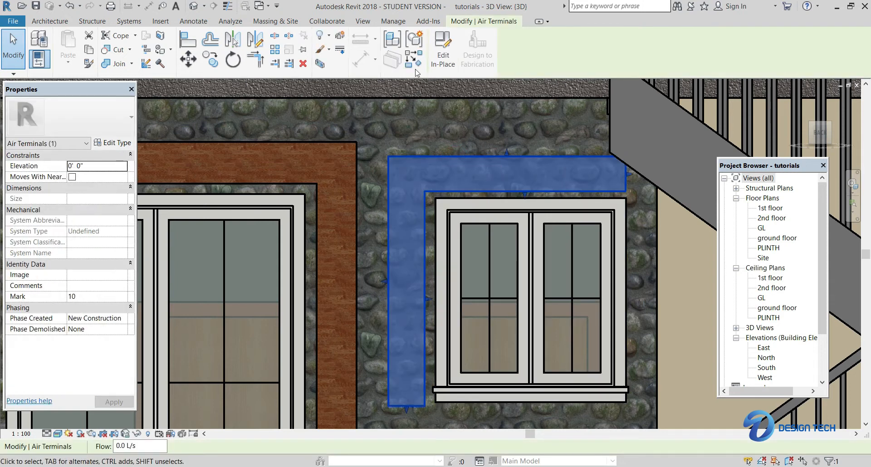
click(445, 52)
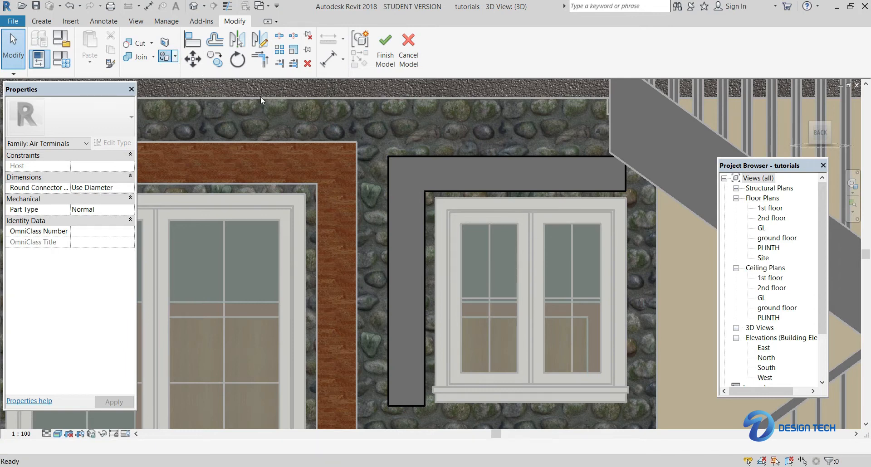
key(p)
key(t)
click(441, 174)
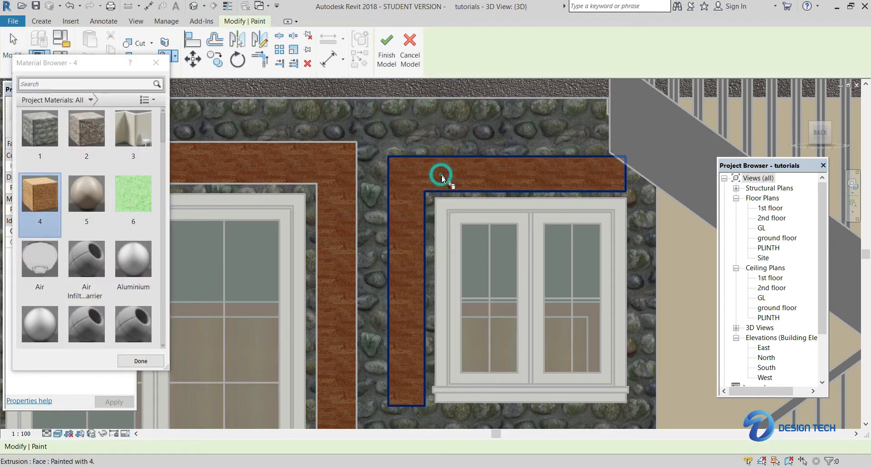
Paint the inner side face of the small window frame's vertical band, facing the window, with material 4.
scroll(442, 176, down, 2)
shift+middle_drag(464, 223, 301, 205)
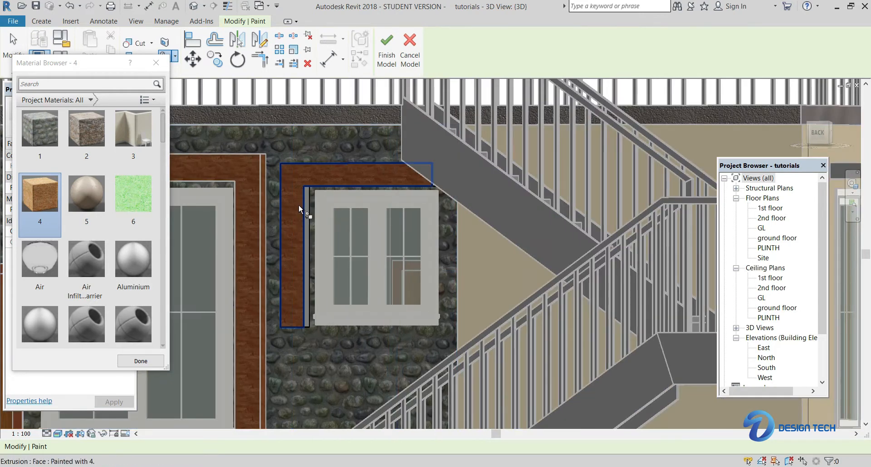
scroll(299, 204, up, 4)
click(329, 183)
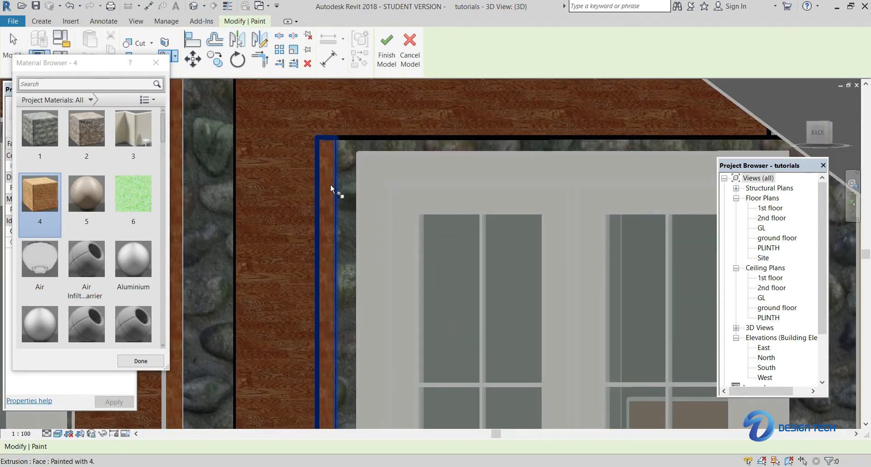
Paint the underside of the small window frame's horizontal band with material 4.
scroll(428, 227, down, 3)
shift+middle_drag(448, 246, 459, 187)
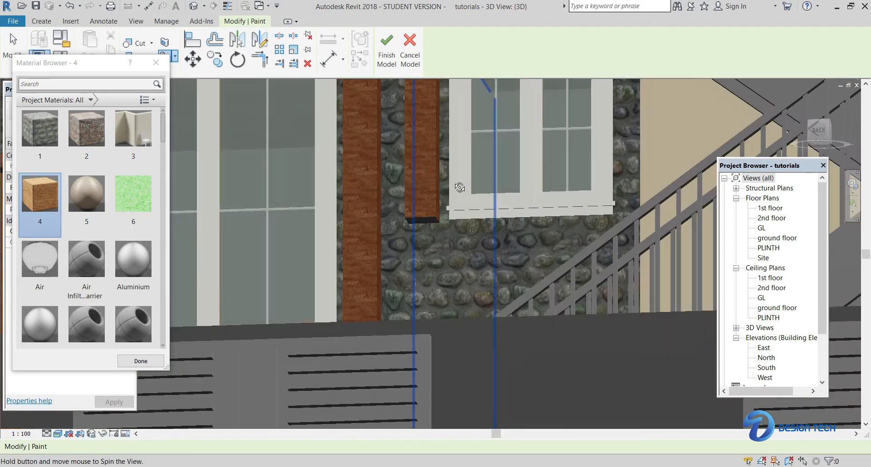
middle_drag(501, 146, 501, 310)
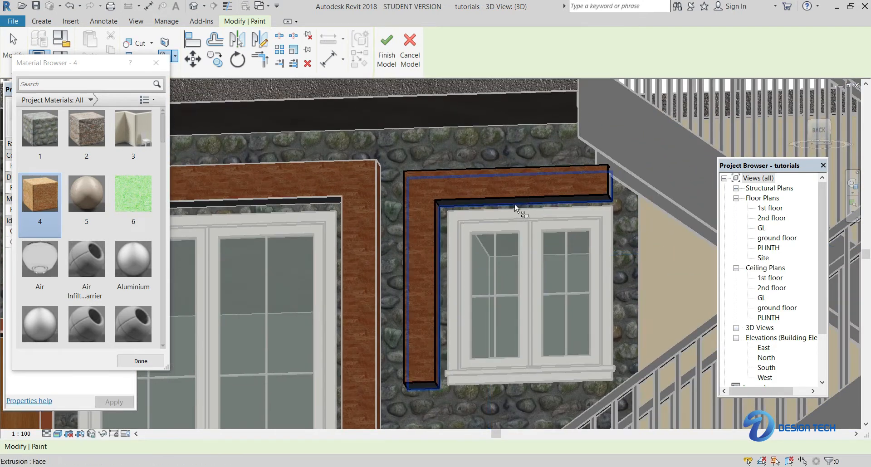
scroll(515, 205, up, 5)
click(521, 186)
scroll(519, 202, down, 5)
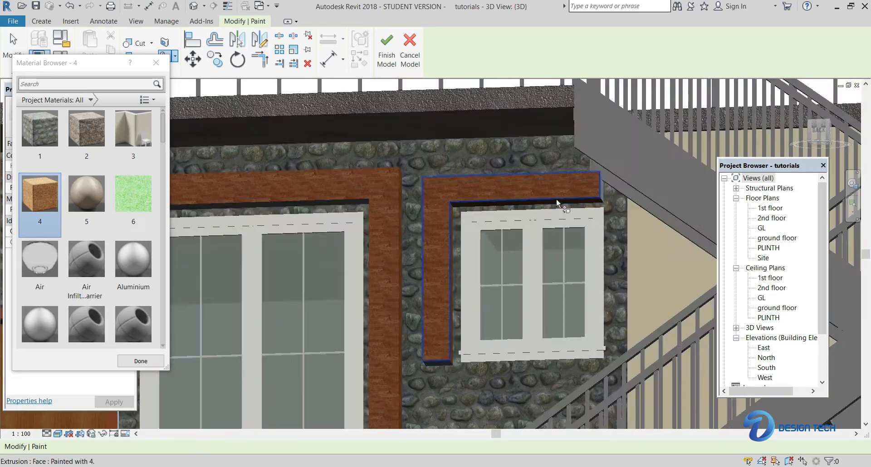
Paint the end face of the small window frame's horizontal band, next to the staircase, with material 4.
scroll(585, 190, up, 5)
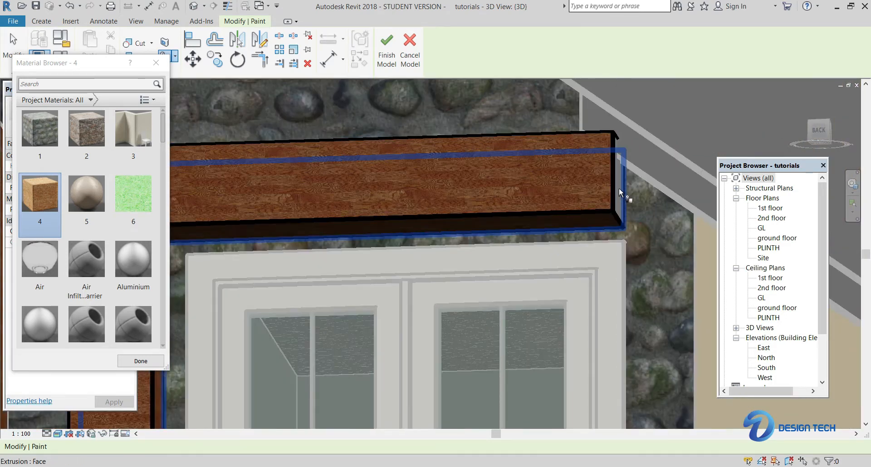
scroll(619, 187, up, 3)
click(619, 181)
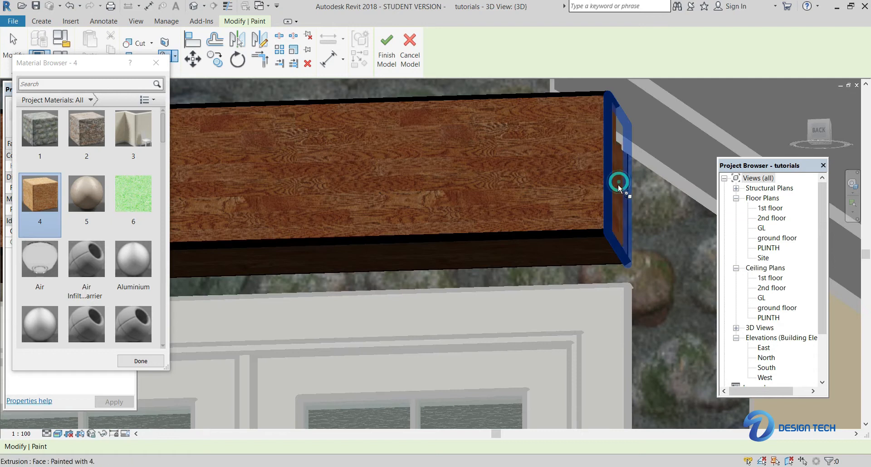
Paint the bottom face of the small window frame's vertical band with material 4.
scroll(539, 231, down, 5)
middle_drag(398, 295, 563, 78)
shift+middle_drag(432, 343, 459, 302)
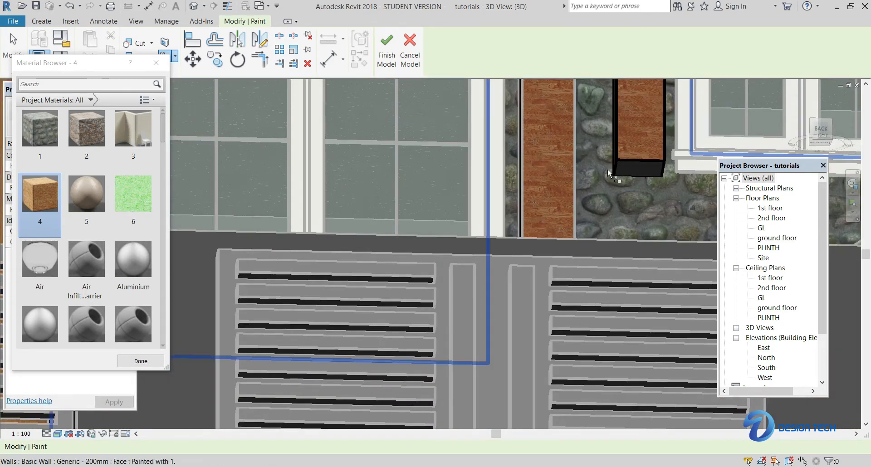
scroll(647, 158, up, 3)
click(659, 156)
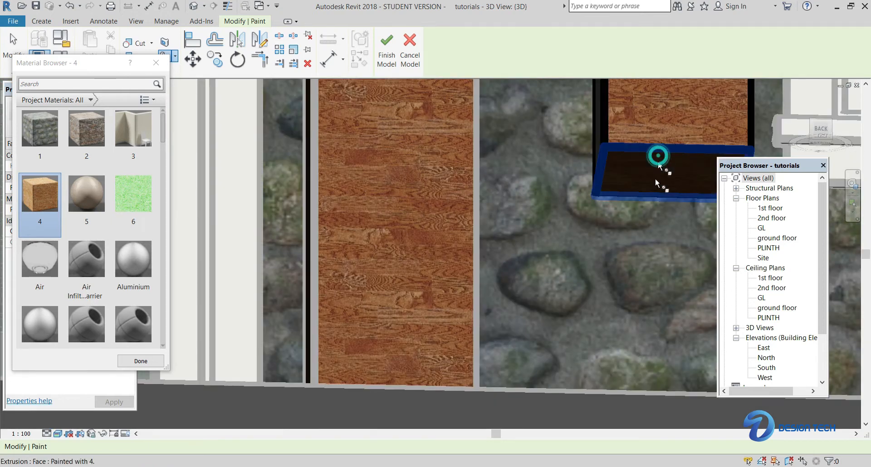
Check the small window's painted frame from below and the back, and finish its in-place model.
scroll(590, 240, down, 1)
scroll(590, 240, down, 5)
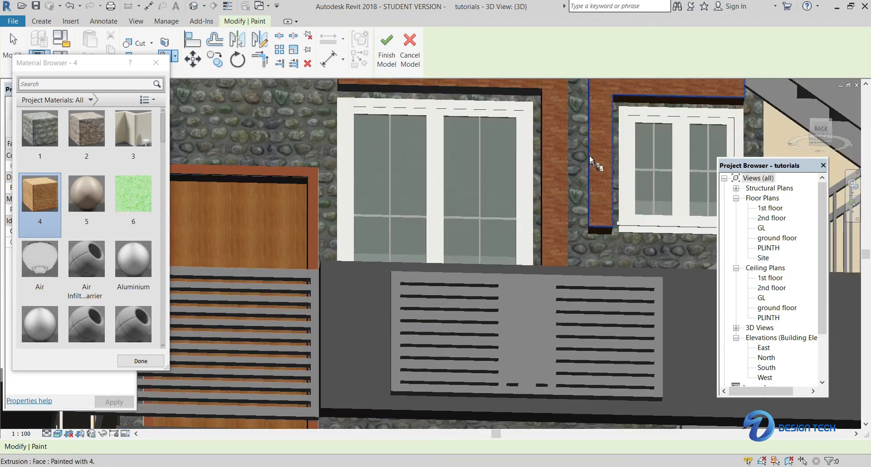
scroll(619, 120, down, 6)
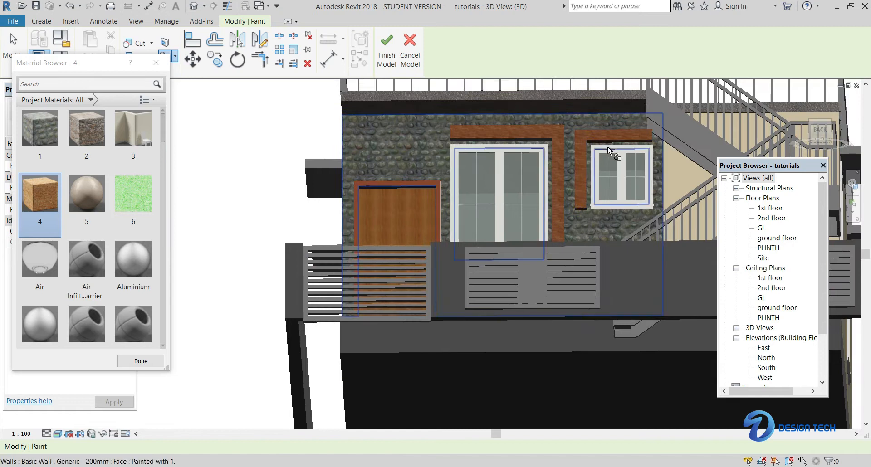
scroll(608, 150, down, 6)
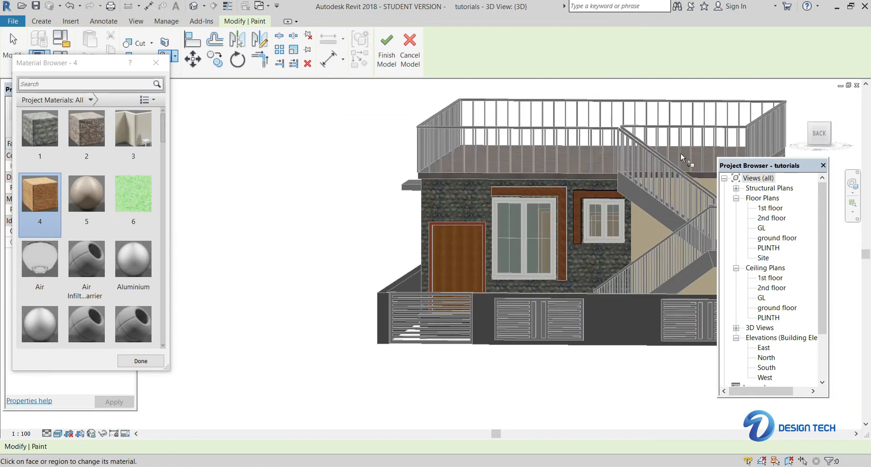
click(818, 134)
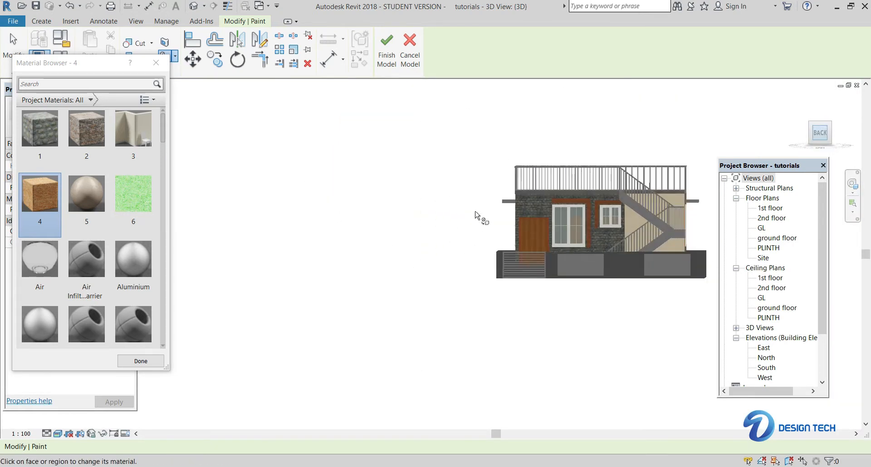
scroll(363, 313, up, 8)
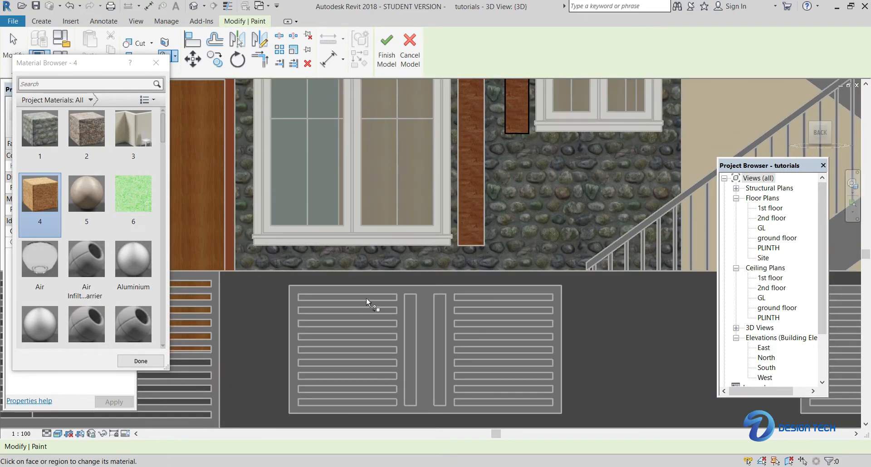
click(382, 61)
Open the slats of the boundary wall panel below the large window for in-place editing.
scroll(362, 285, up, 3)
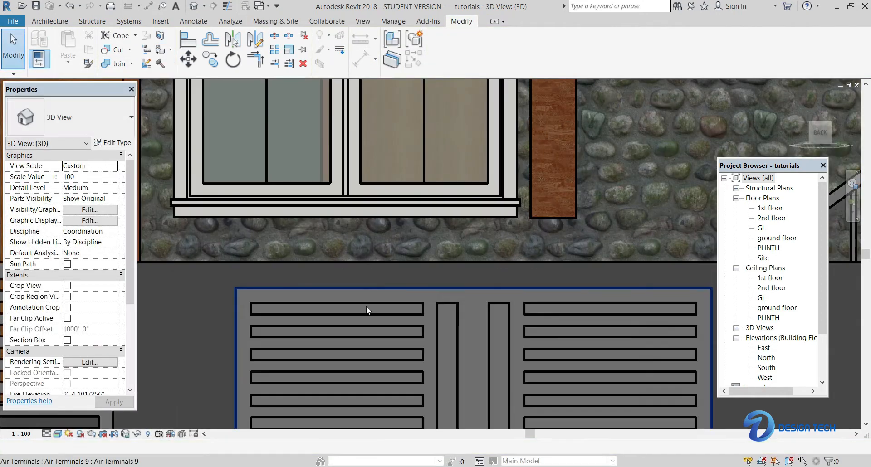
middle_drag(394, 265, 389, 206)
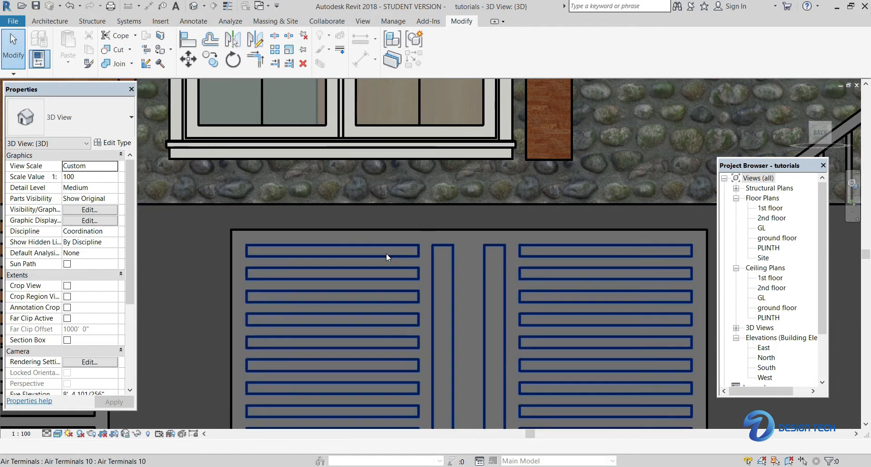
click(386, 254)
scroll(391, 278, down, 2)
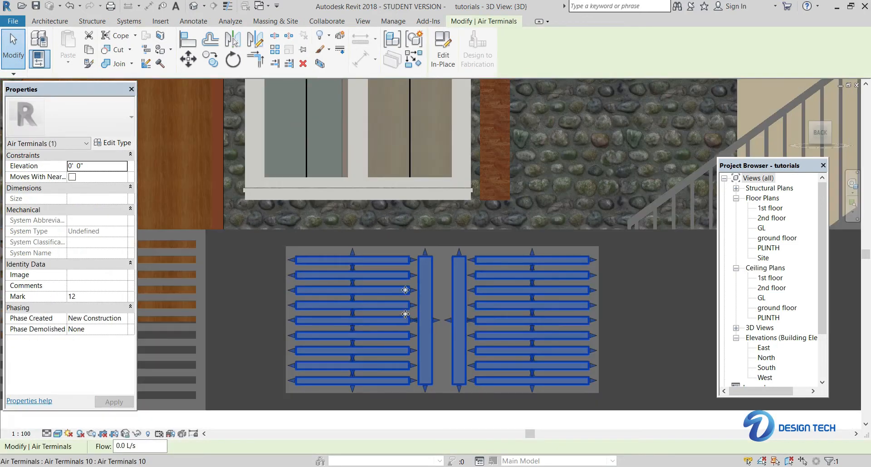
click(443, 54)
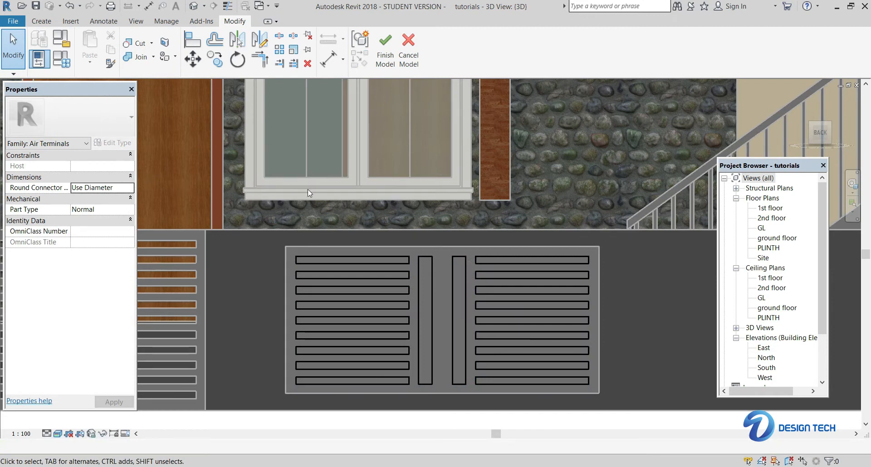
Paint the front faces of the wall panel's slats below the large window with material 4.
click(164, 61)
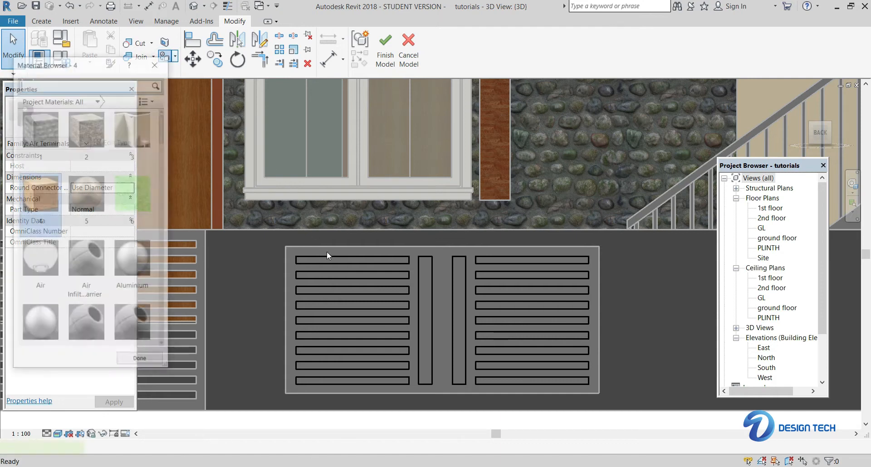
click(36, 205)
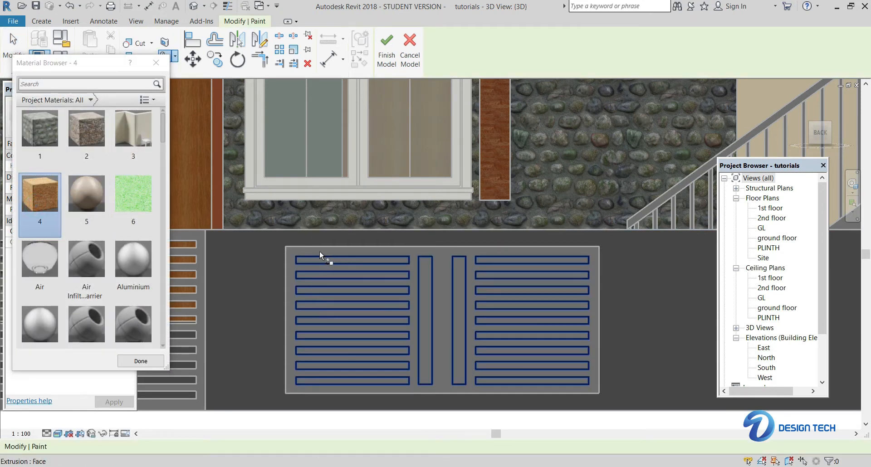
scroll(344, 257, up, 3)
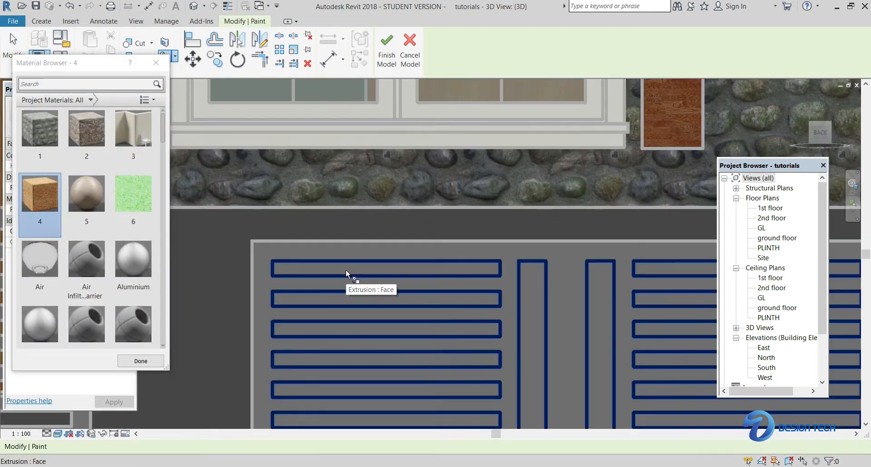
click(345, 268)
scroll(415, 344, down, 2)
scroll(415, 348, down, 2)
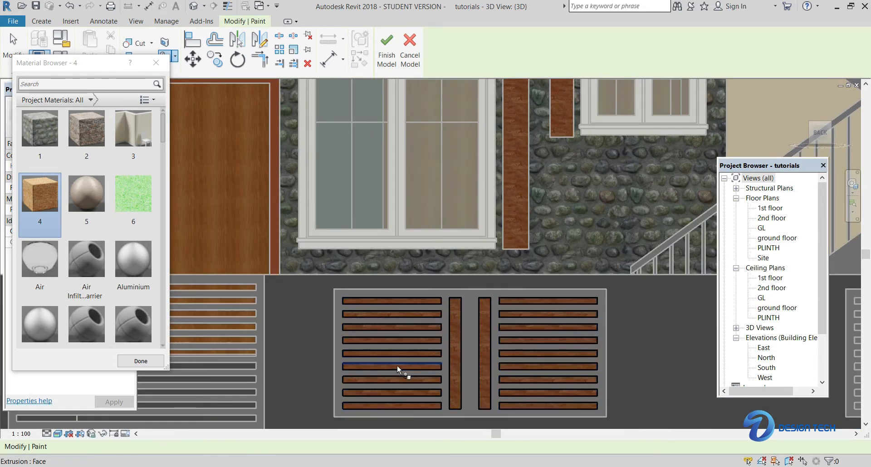
Paint the gate-side end faces of the horizontal slats in the wall panel below the large window with material 4.
scroll(397, 365, down, 3)
shift+middle_drag(397, 365, 579, 344)
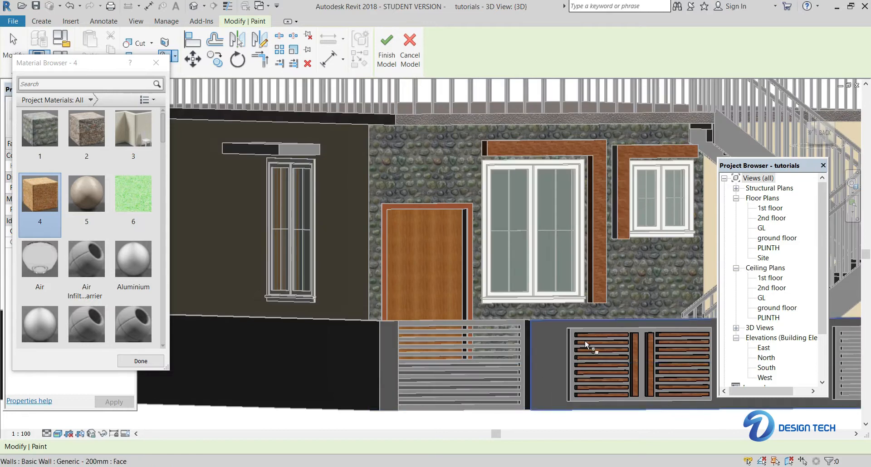
scroll(586, 339, up, 6)
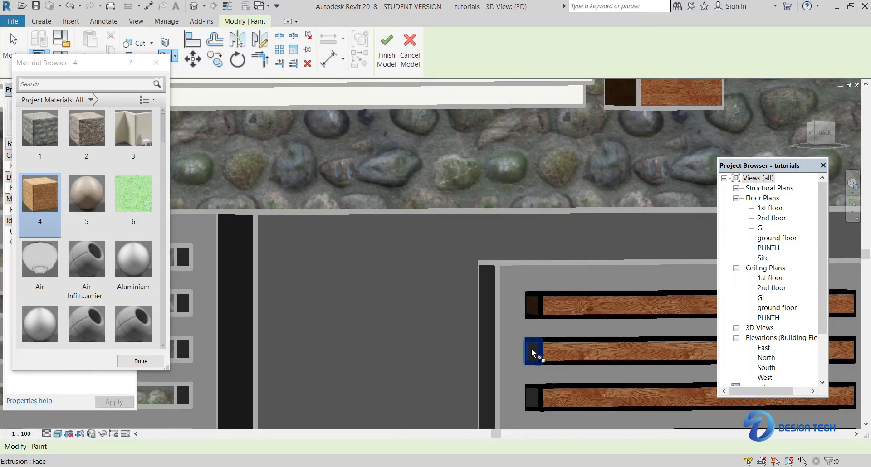
middle_drag(537, 375, 532, 341)
scroll(533, 340, down, 2)
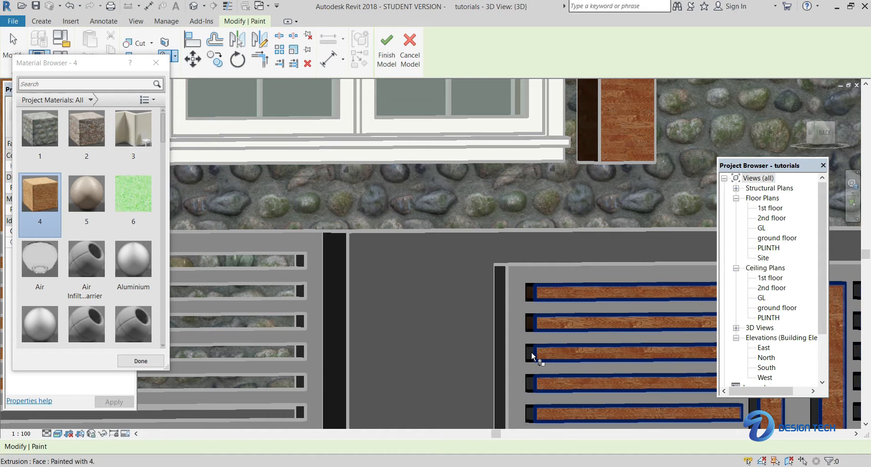
scroll(531, 354, up, 3)
scroll(531, 368, down, 2)
middle_drag(532, 375, 506, 279)
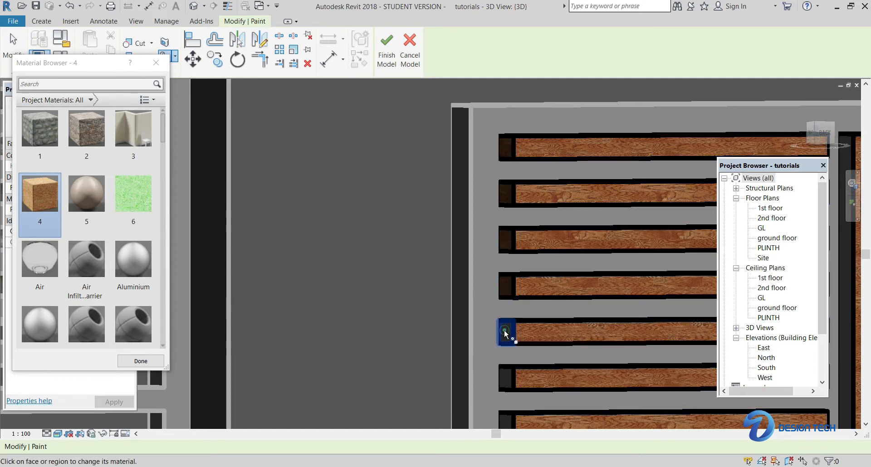
click(505, 380)
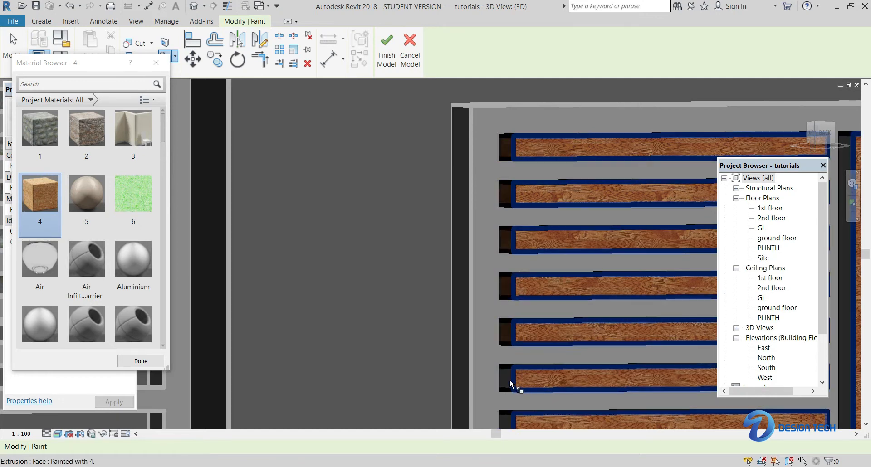
middle_drag(508, 381, 497, 330)
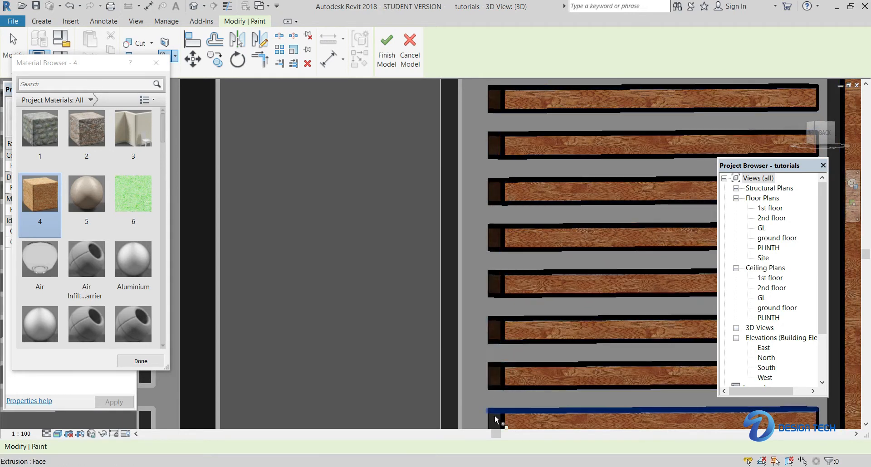
scroll(492, 302, down, 5)
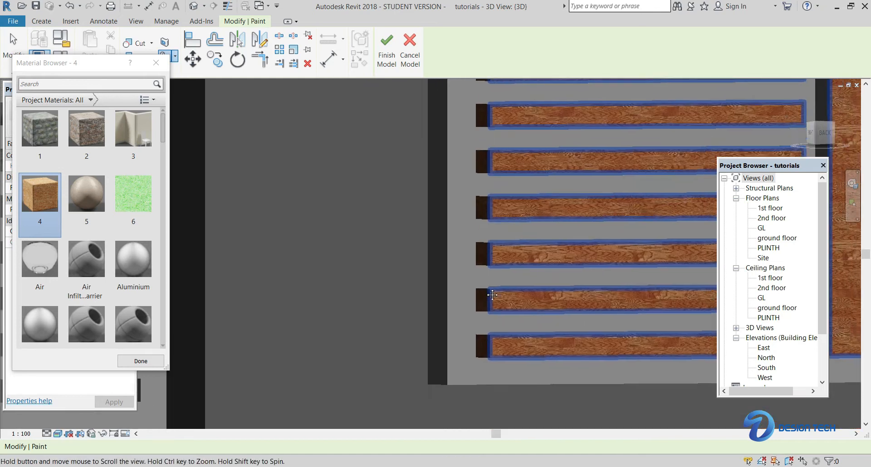
Check the painted slats from both sides of the boundary wall, and finish their in-place model.
scroll(507, 338, down, 4)
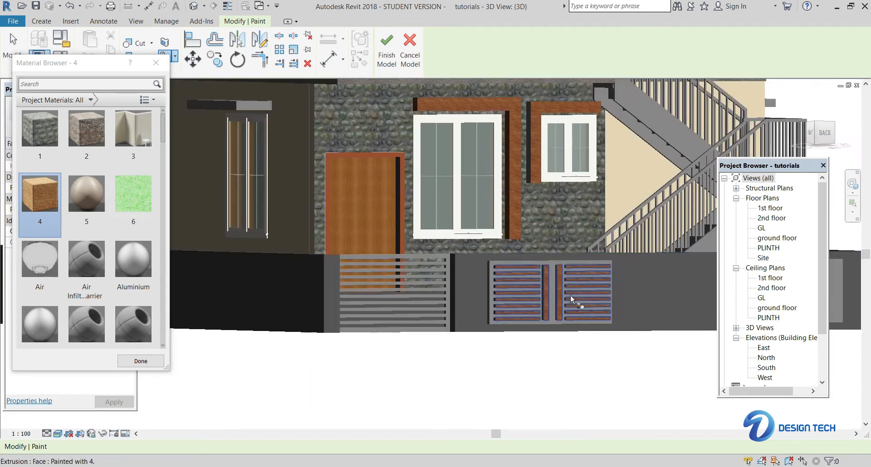
shift+middle_drag(577, 292, 521, 317)
scroll(521, 316, up, 4)
scroll(358, 127, up, 3)
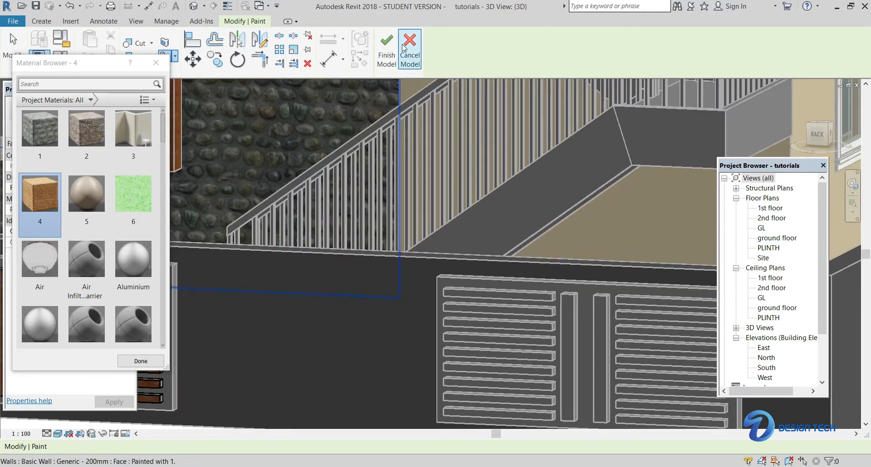
click(387, 50)
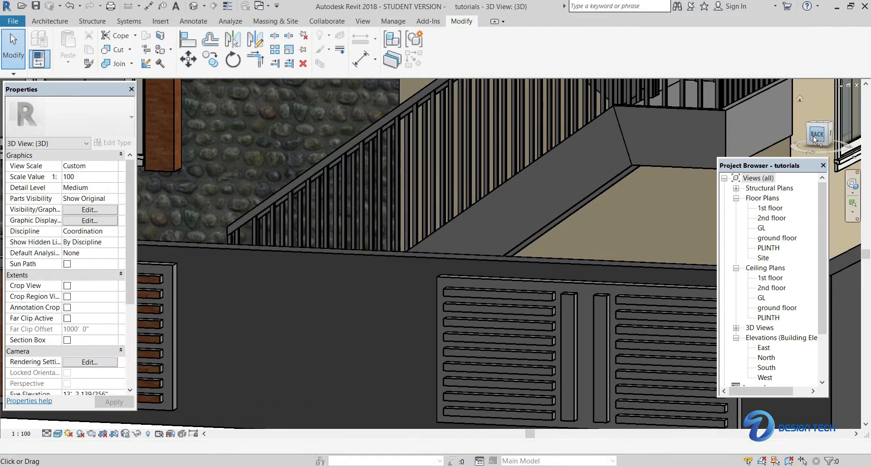
Open the slats of the boundary wall panel in front of the staircase for in-place editing.
click(815, 134)
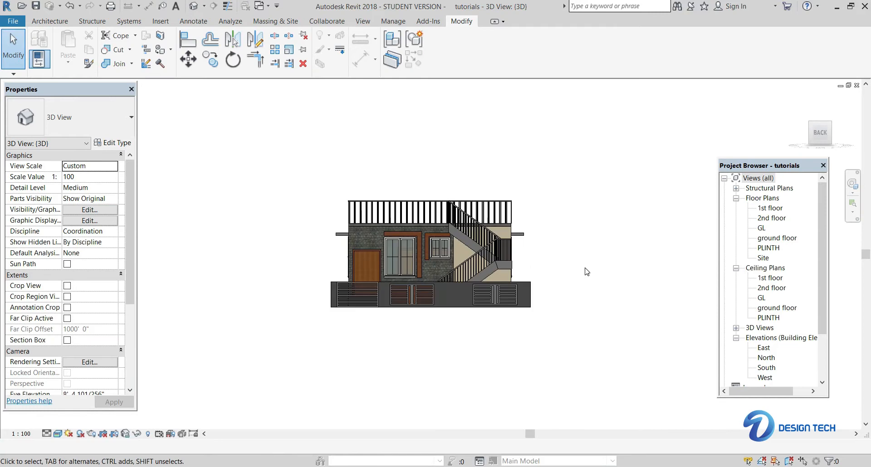
scroll(524, 282, up, 6)
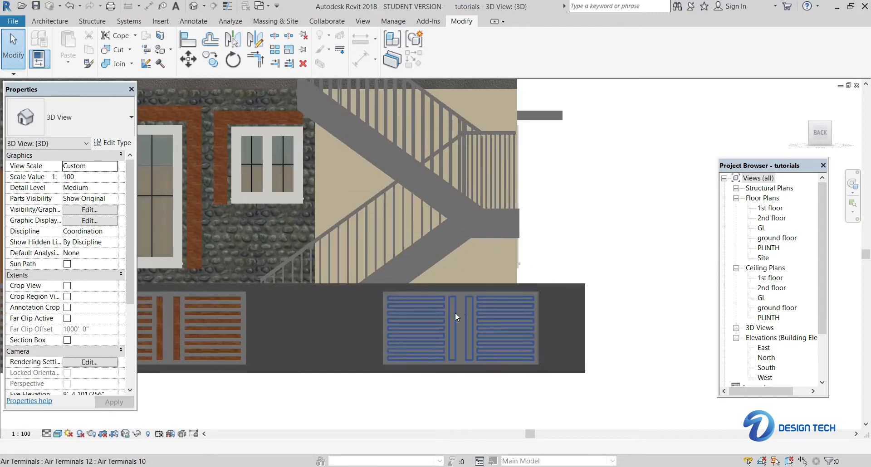
click(455, 317)
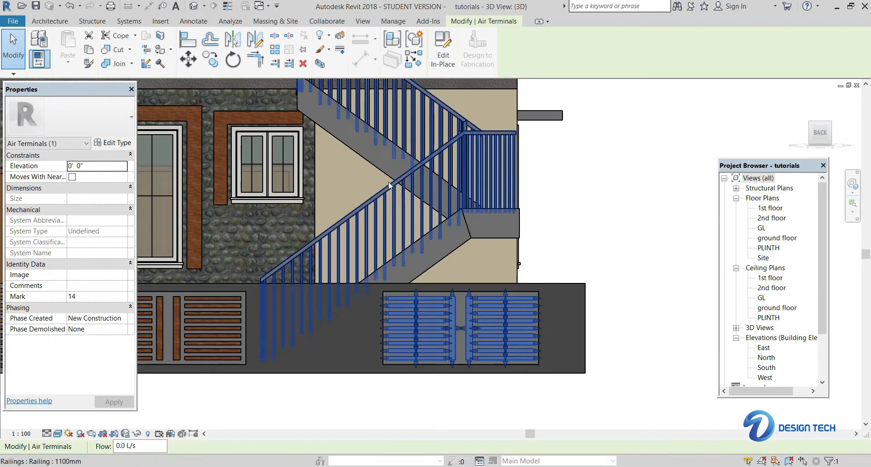
click(442, 55)
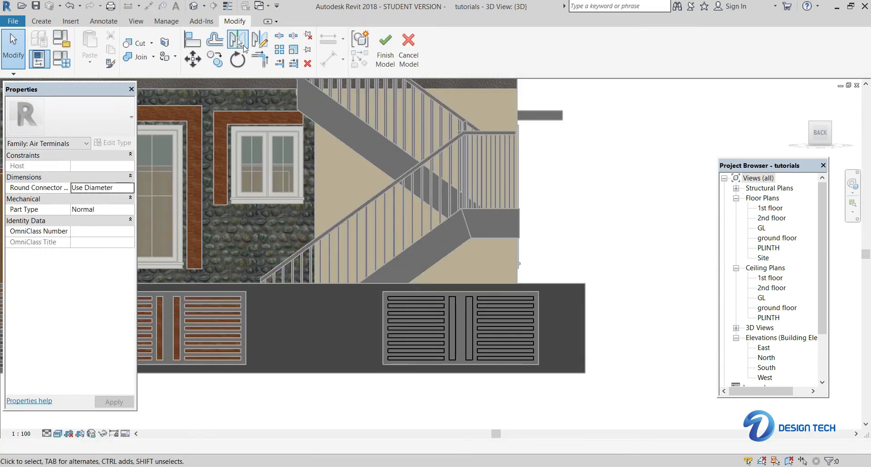
Paint the front faces of the slats in the wall panel by the staircase with material 4.
click(165, 57)
scroll(385, 270, up, 3)
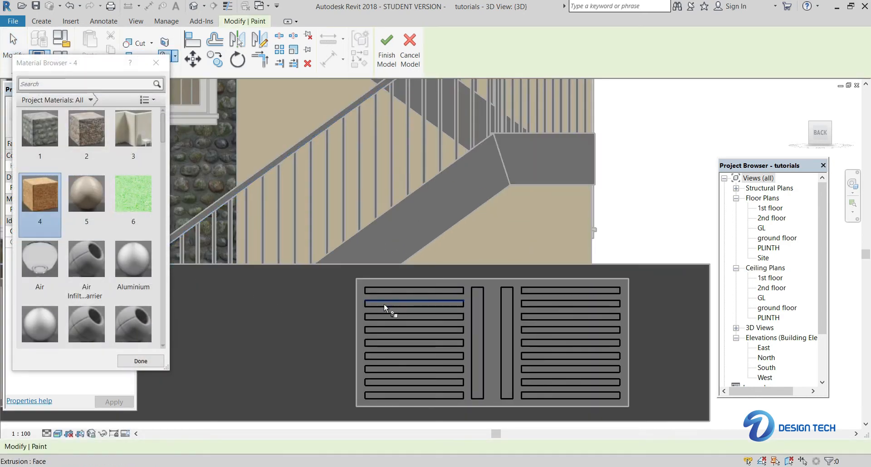
scroll(383, 303, up, 3)
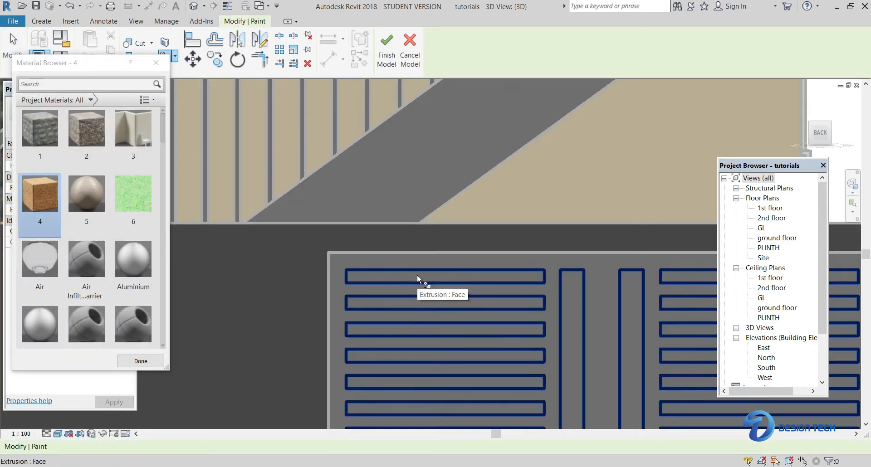
click(418, 274)
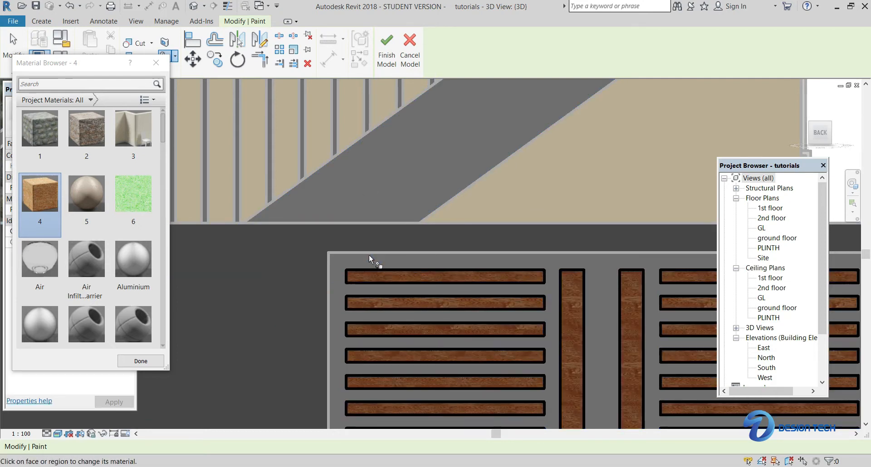
Paint the gate-side end faces of the horizontal slats in the staircase-side panel with material 4, and finish the in-place model.
scroll(369, 254, down, 3)
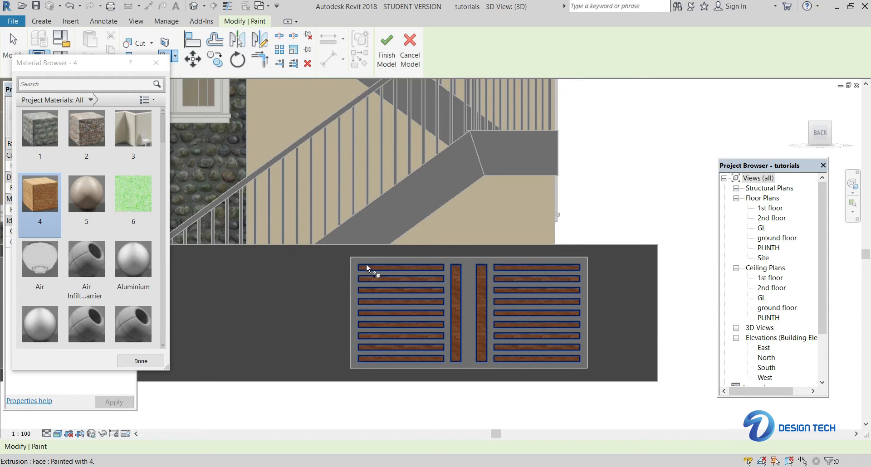
scroll(347, 308, down, 1)
scroll(347, 306, down, 2)
shift+middle_drag(339, 308, 503, 296)
scroll(504, 298, up, 5)
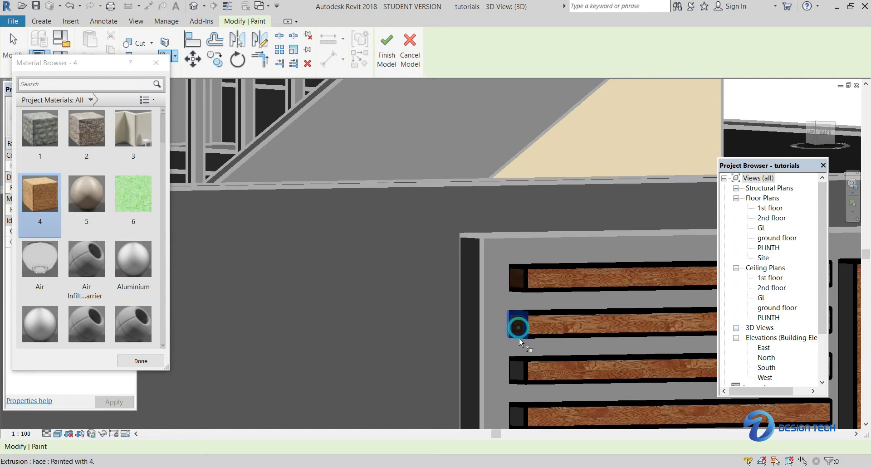
middle_drag(522, 363, 501, 204)
click(500, 255)
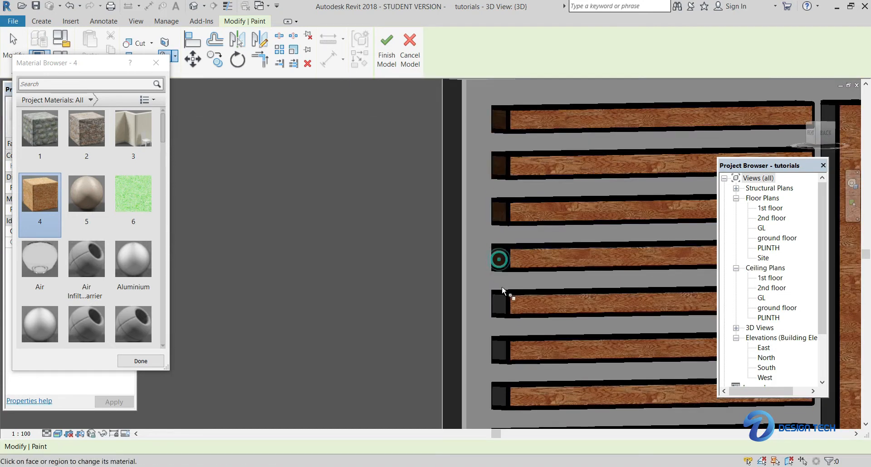
click(501, 353)
middle_drag(492, 325, 484, 262)
click(489, 334)
scroll(461, 310, down, 5)
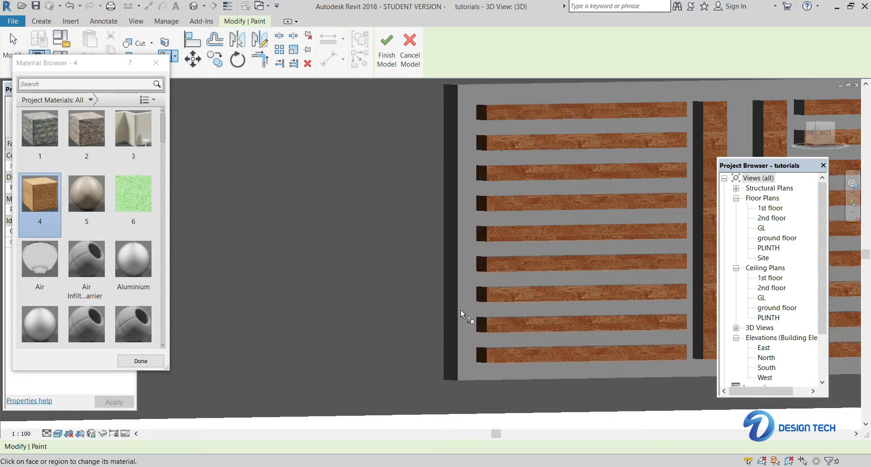
click(387, 46)
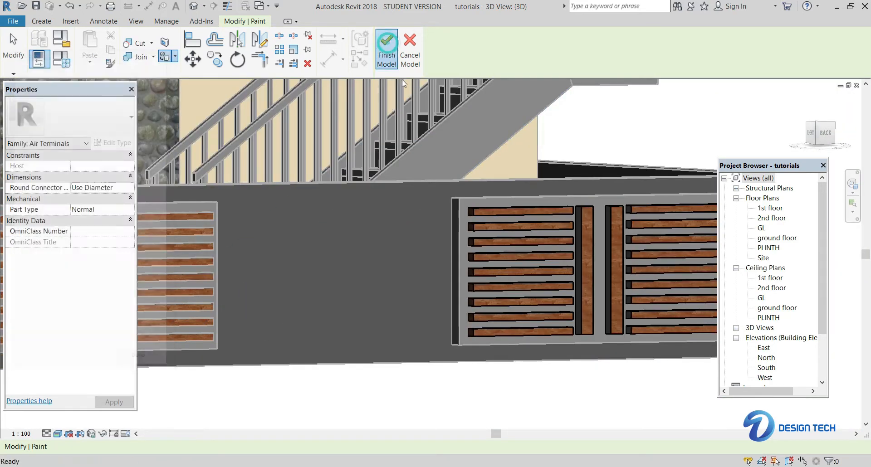
Paint the front faces of the lower stair flight, the landing and the upper flight with material 3.
scroll(398, 186, down, 5)
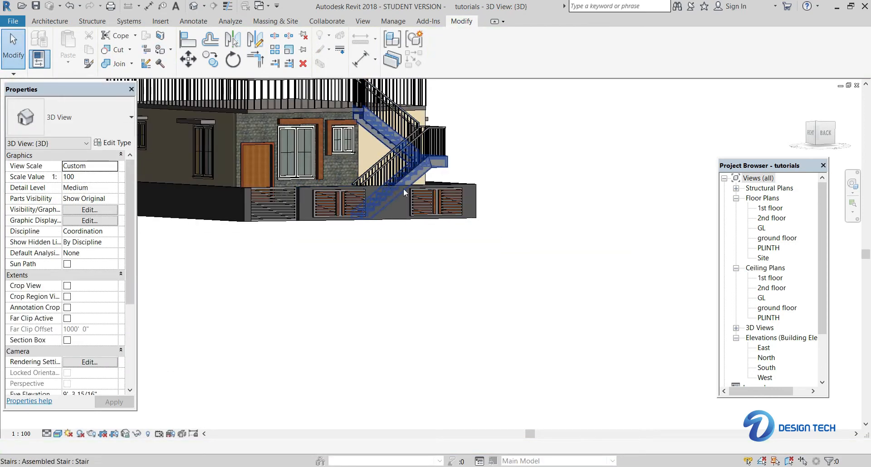
click(823, 133)
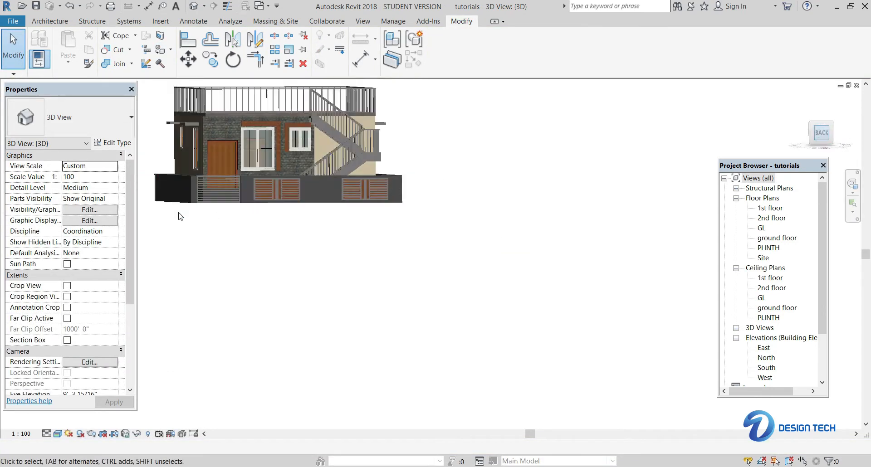
scroll(489, 244, up, 4)
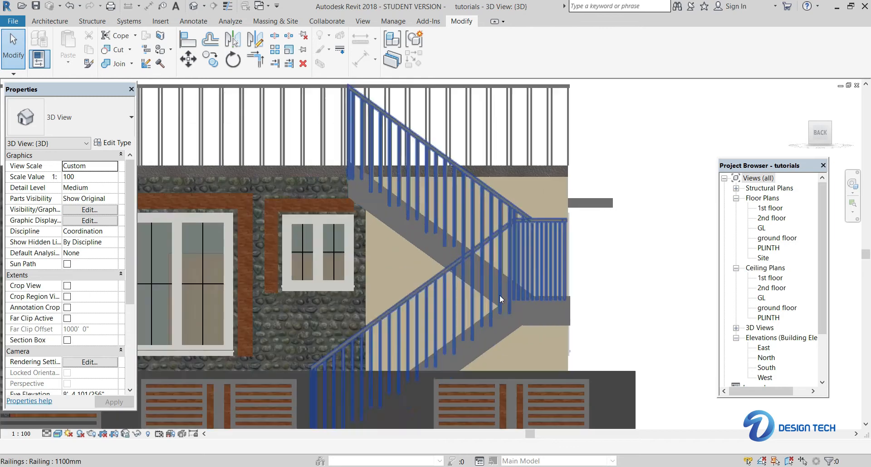
click(158, 52)
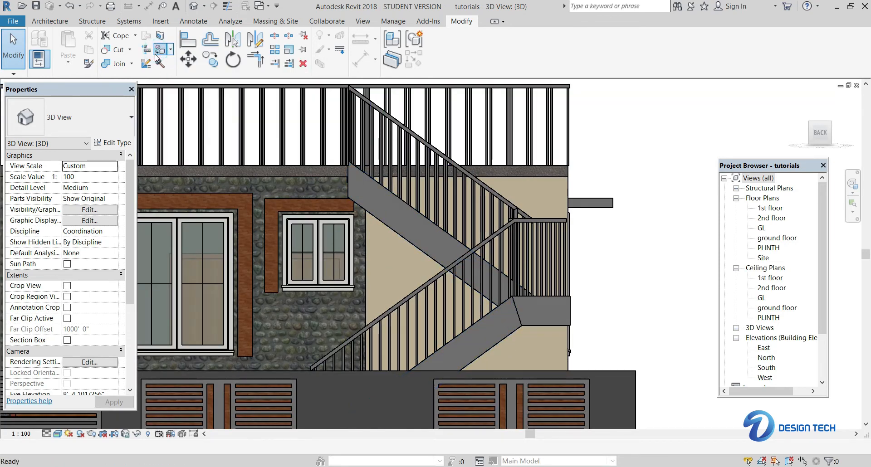
click(123, 133)
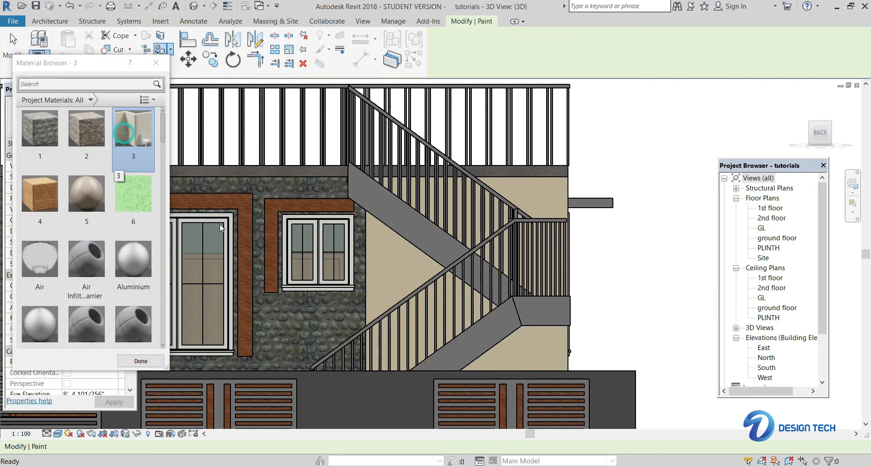
click(506, 314)
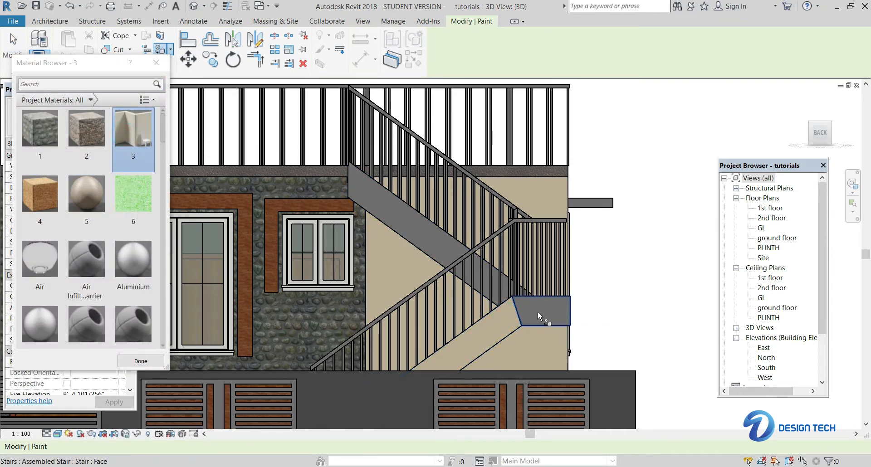
click(538, 311)
click(410, 224)
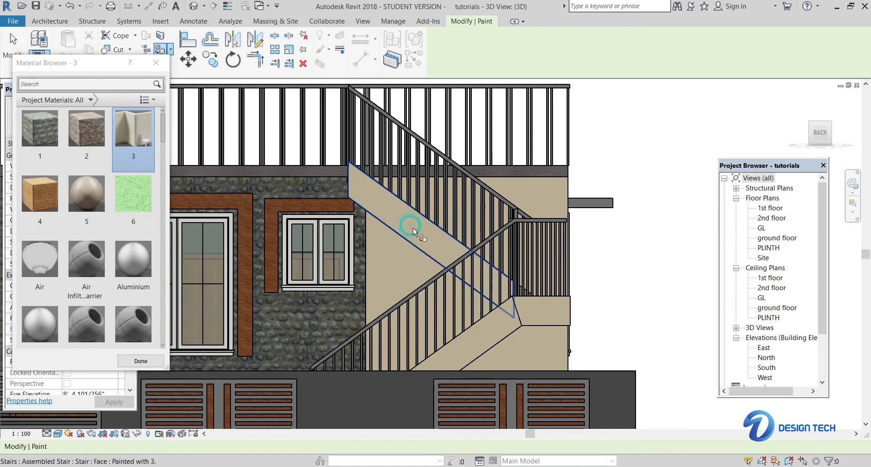
Paint the outer end face of the stair landing with material 3.
scroll(556, 289, down, 1)
shift+middle_drag(577, 296, 303, 226)
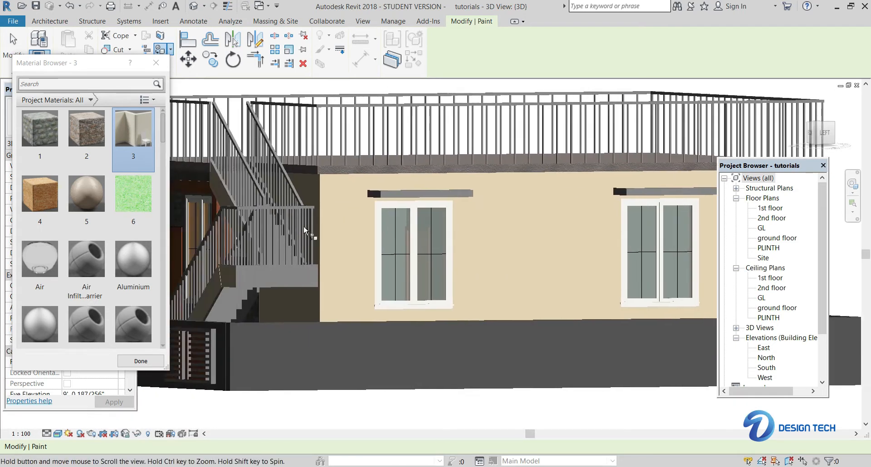
scroll(283, 280, up, 2)
click(280, 289)
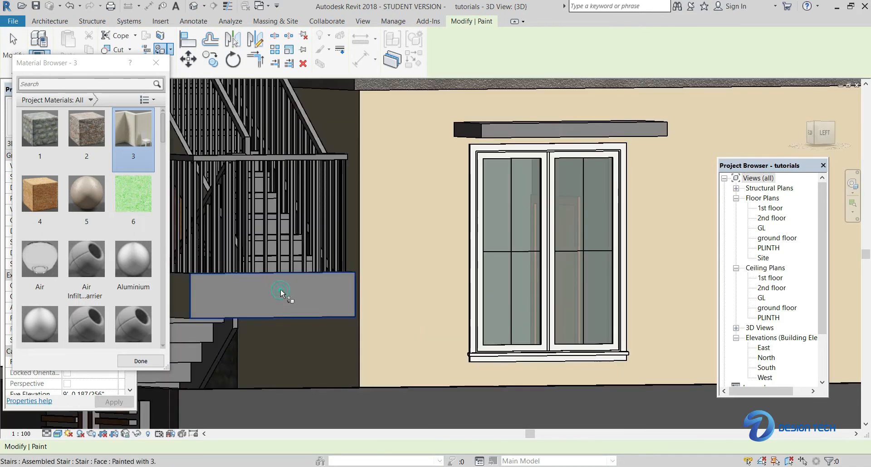
Examine the staircase and its landing from the front, from above and from the gate side of the house.
scroll(280, 292, down, 2)
scroll(278, 297, down, 2)
shift+middle_drag(299, 312, 440, 343)
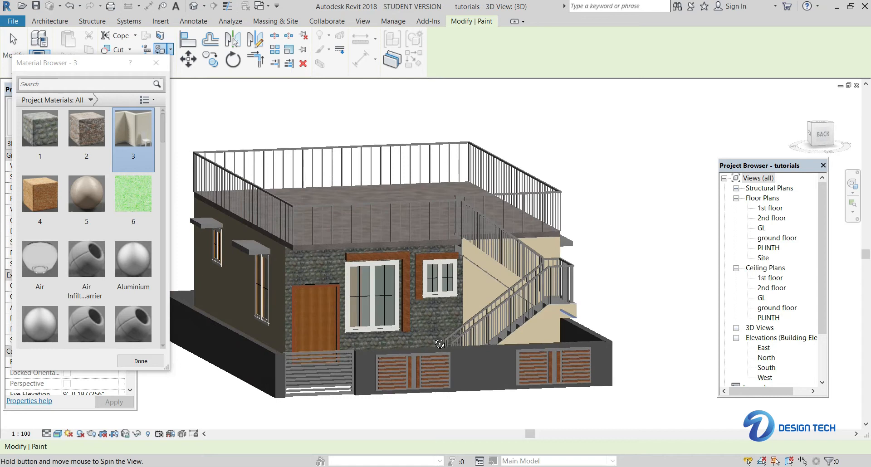
scroll(538, 300, up, 6)
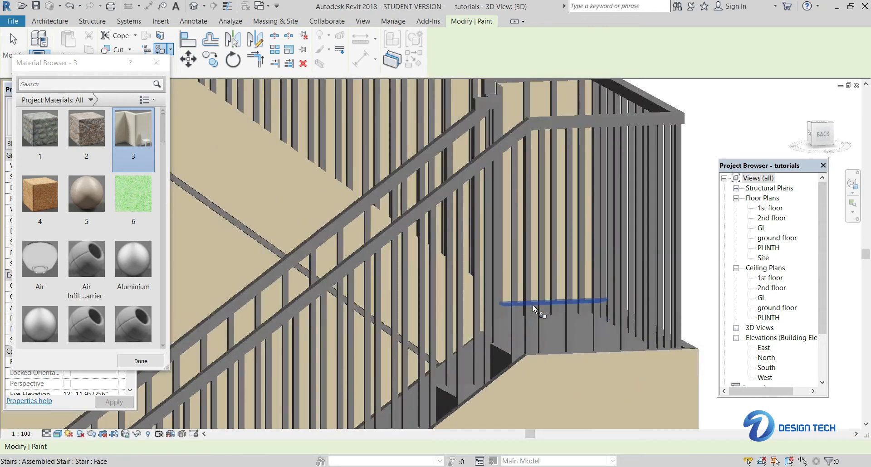
shift+middle_drag(559, 300, 528, 329)
scroll(519, 321, down, 5)
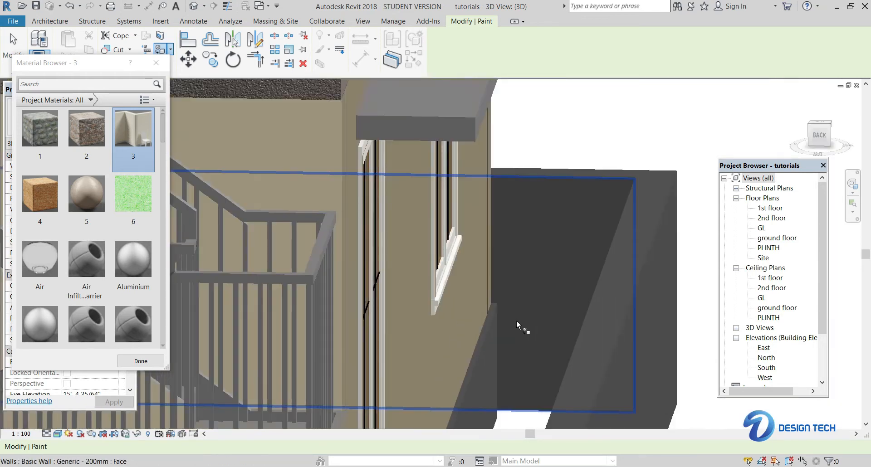
scroll(406, 334, down, 5)
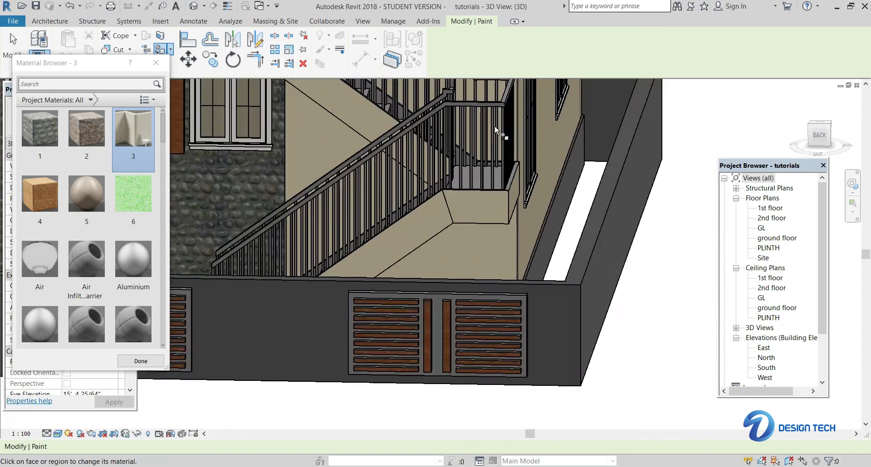
shift+middle_drag(321, 208, 414, 174)
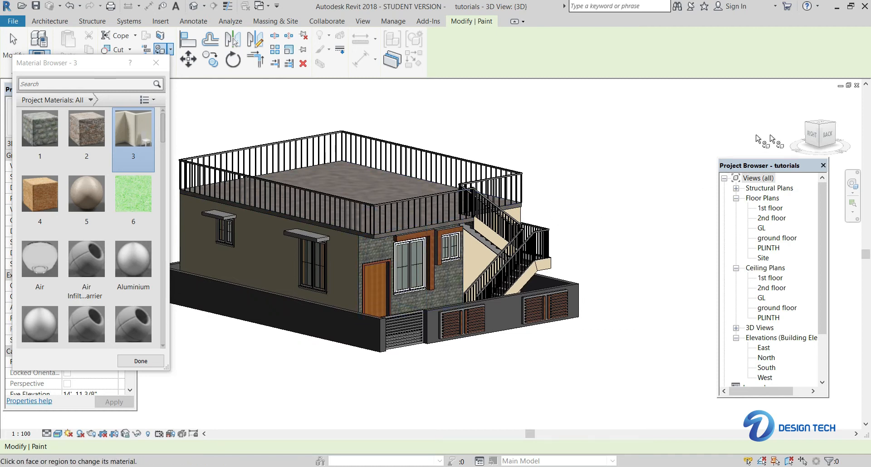
Repaint the stone-clad front wall around the door and windows with material 2.
click(827, 138)
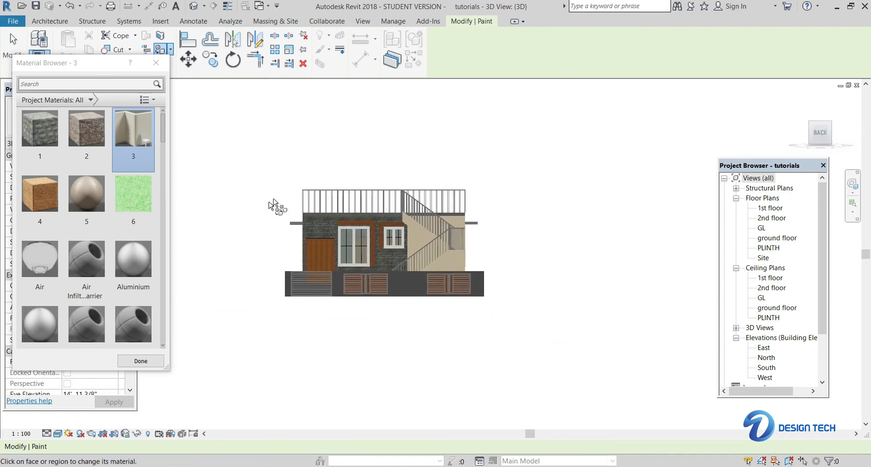
click(84, 122)
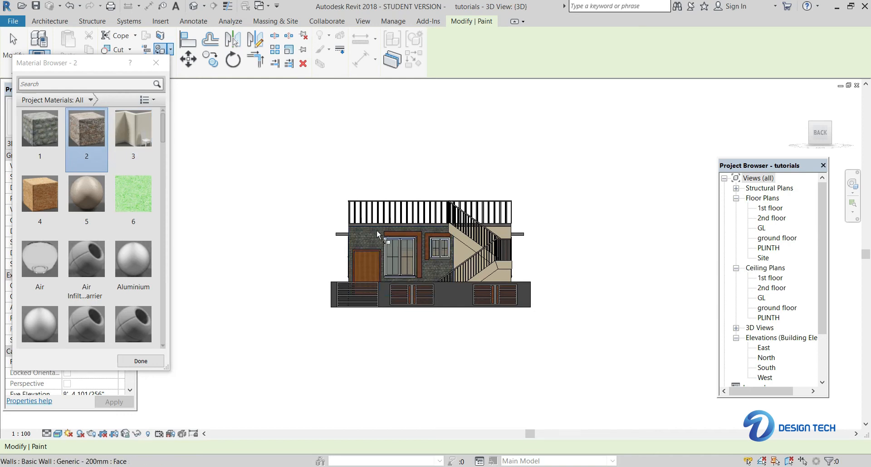
scroll(375, 229, up, 4)
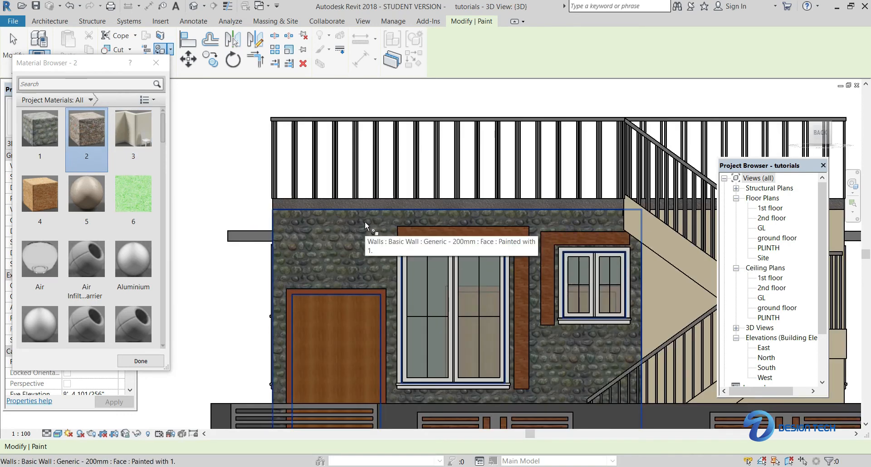
click(366, 226)
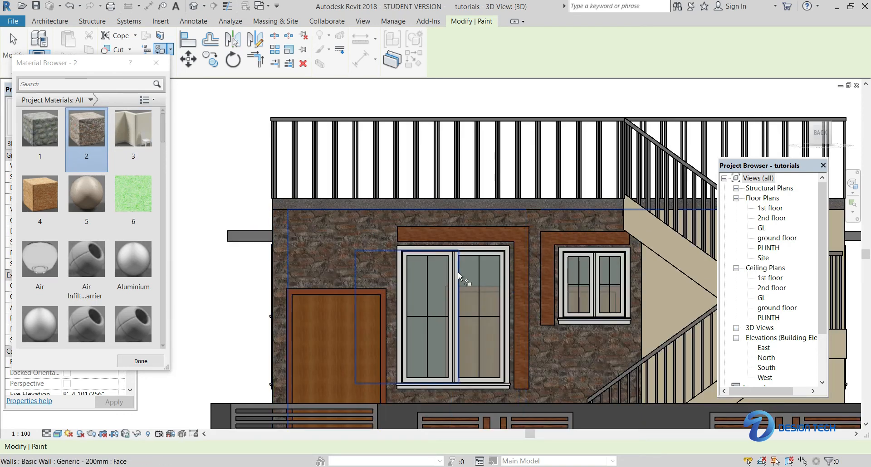
Paint the sloping underside of the upper stair flight beside the small window with material 3.
scroll(458, 271, down, 1)
scroll(458, 271, down, 3)
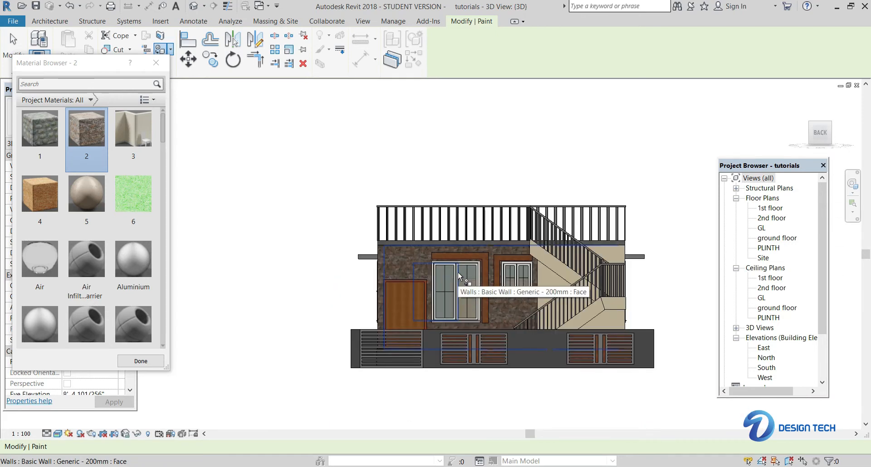
shift+middle_drag(459, 271, 513, 319)
scroll(513, 319, up, 4)
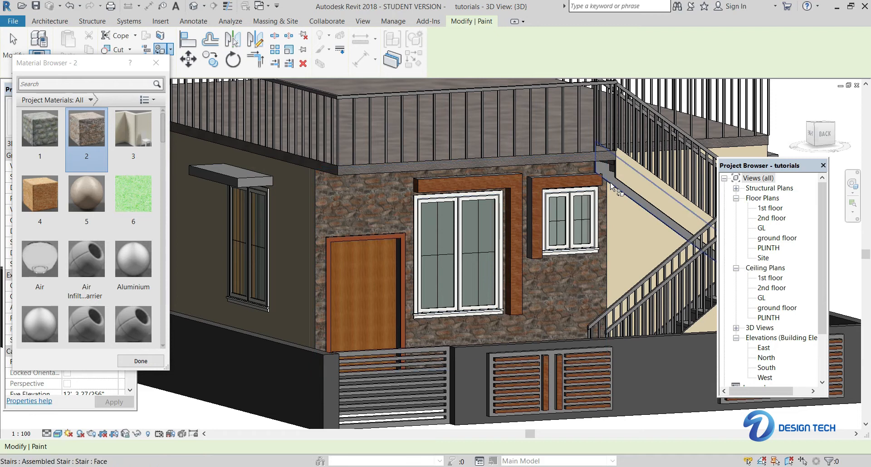
click(132, 131)
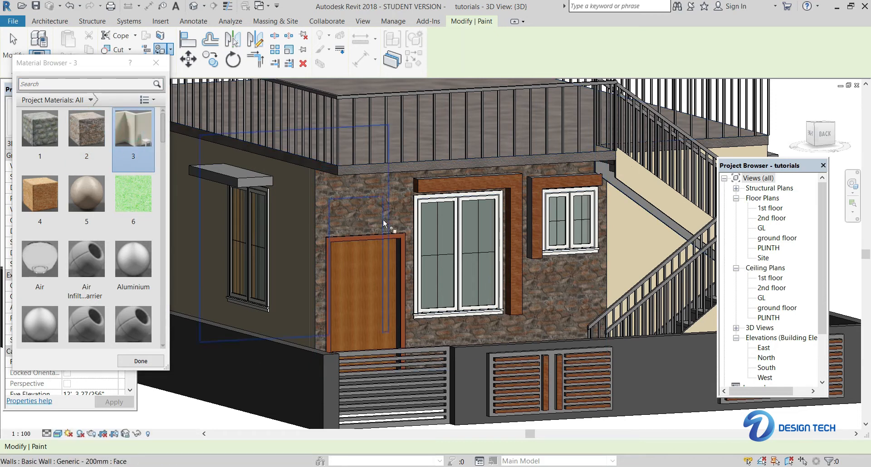
scroll(666, 190, up, 5)
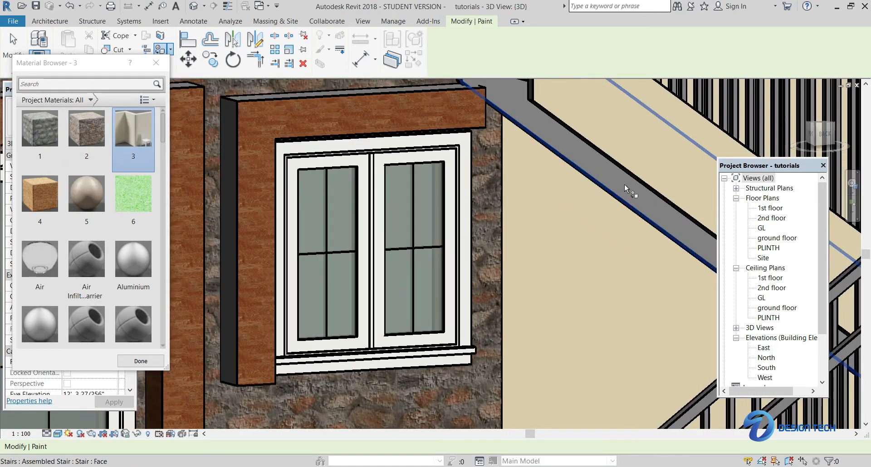
scroll(587, 232, down, 4)
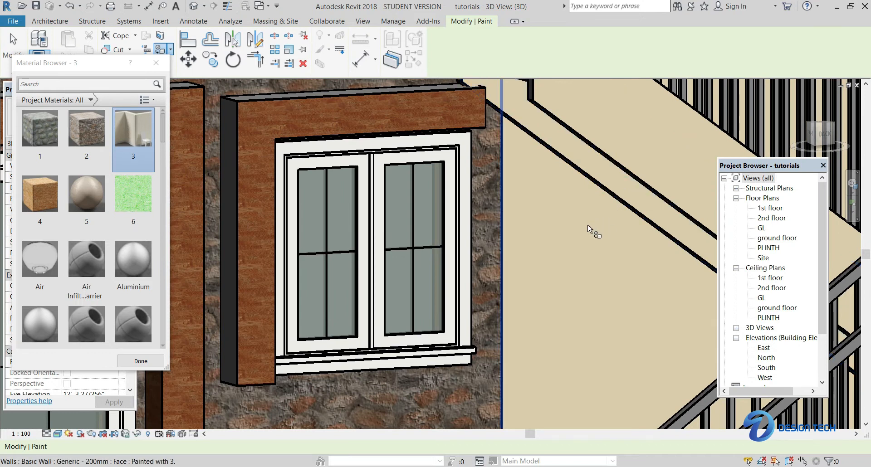
End painting and open the slatted gate in front of the entrance door for in-place editing.
scroll(586, 233, down, 3)
scroll(647, 340, up, 5)
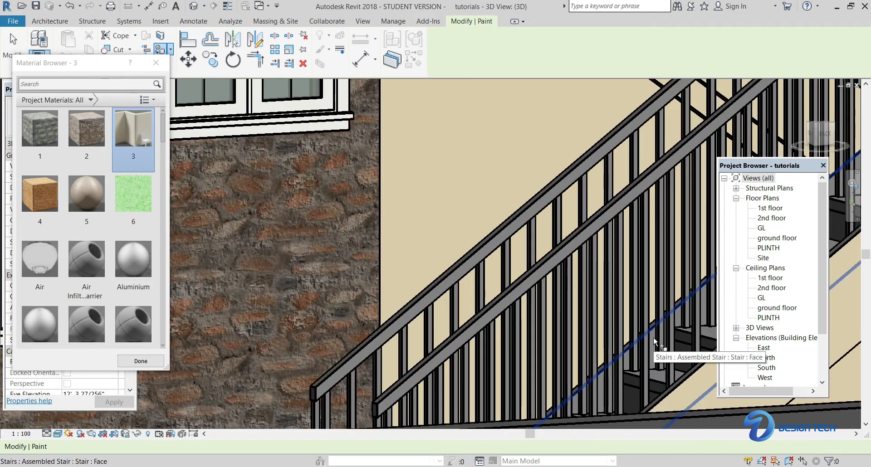
scroll(421, 259, down, 5)
scroll(418, 263, down, 4)
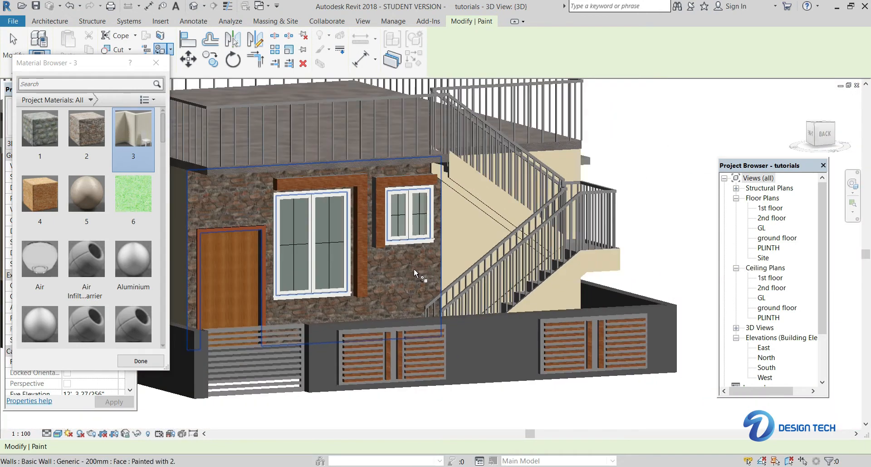
click(828, 134)
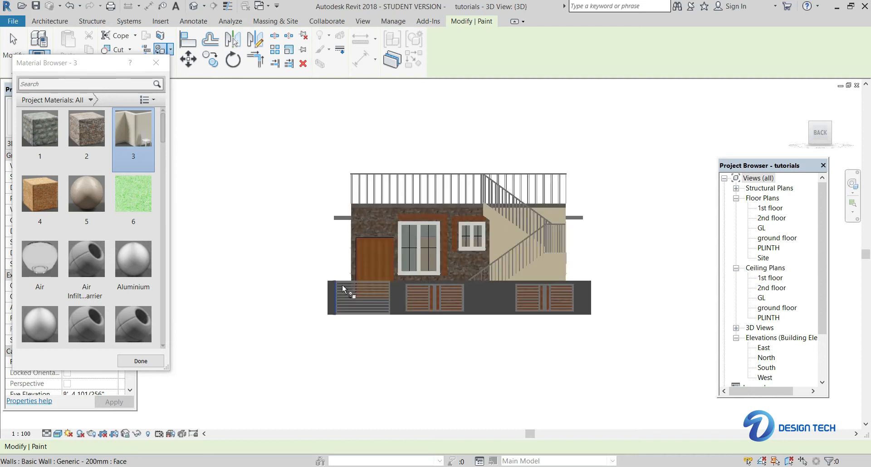
scroll(342, 289, up, 5)
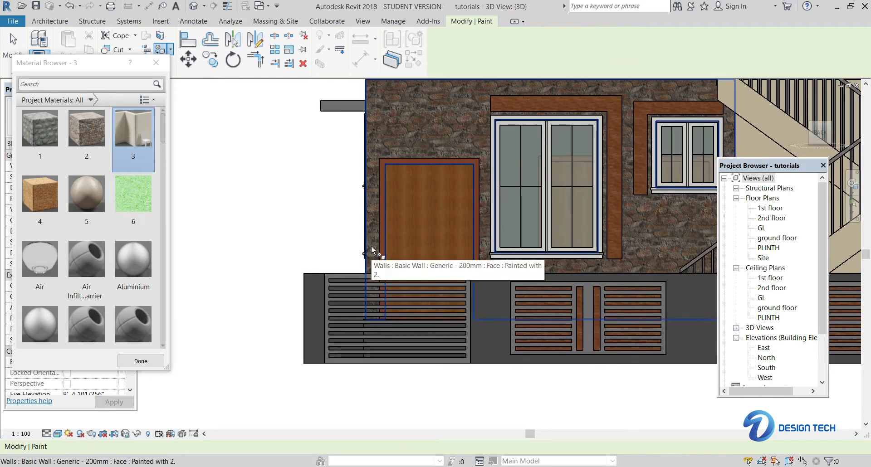
key(Escape)
scroll(361, 273, up, 4)
middle_drag(368, 285, 372, 248)
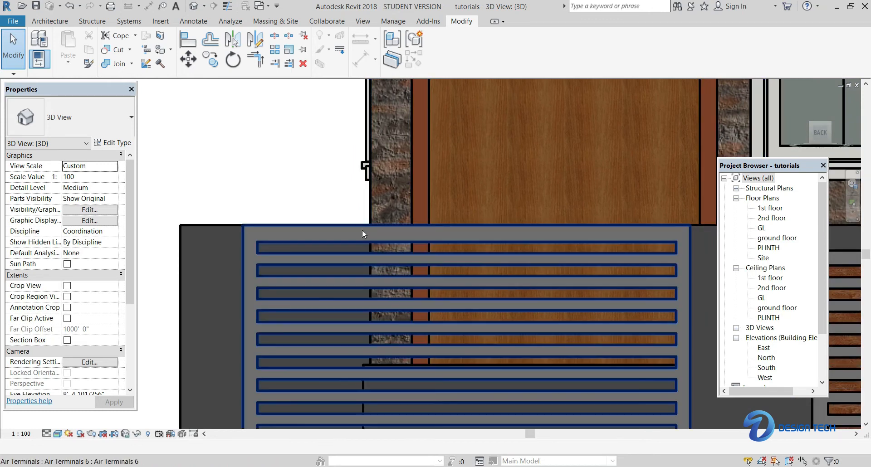
scroll(350, 228, down, 3)
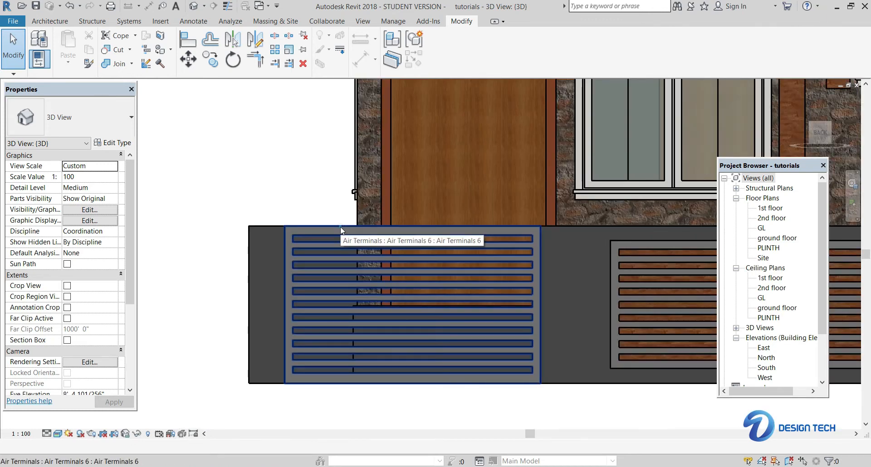
click(340, 227)
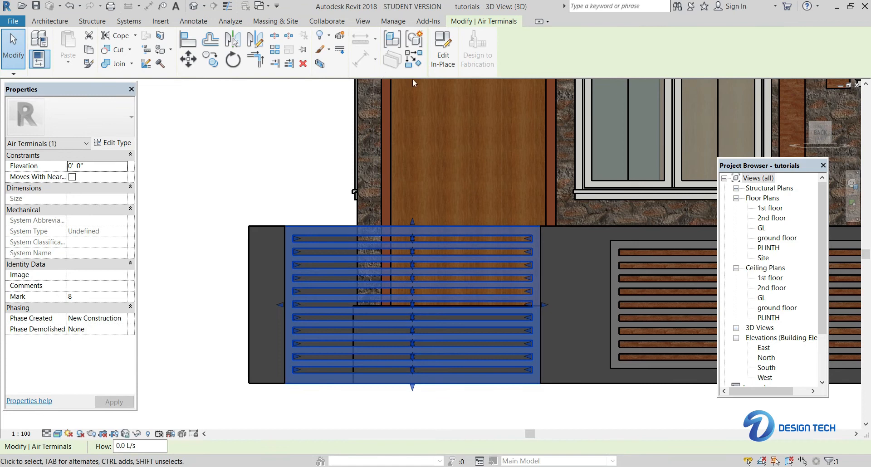
click(437, 55)
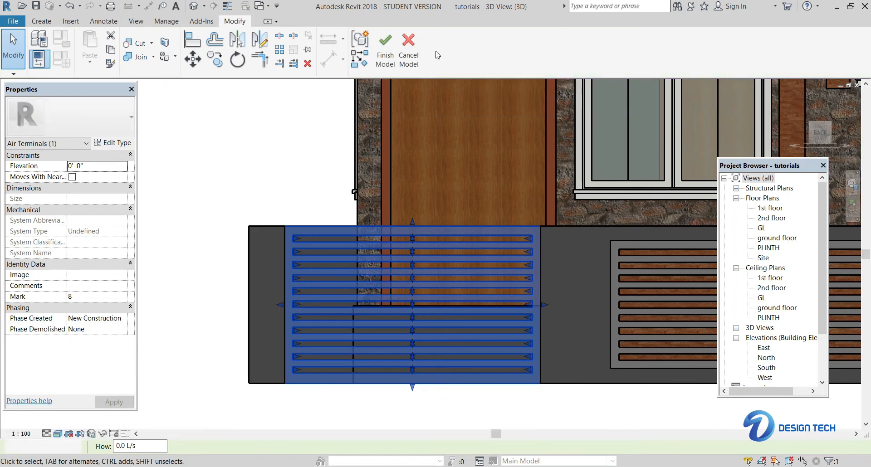
Paint the front face of the slatted gate with material 5 and finish the in-place model.
click(165, 58)
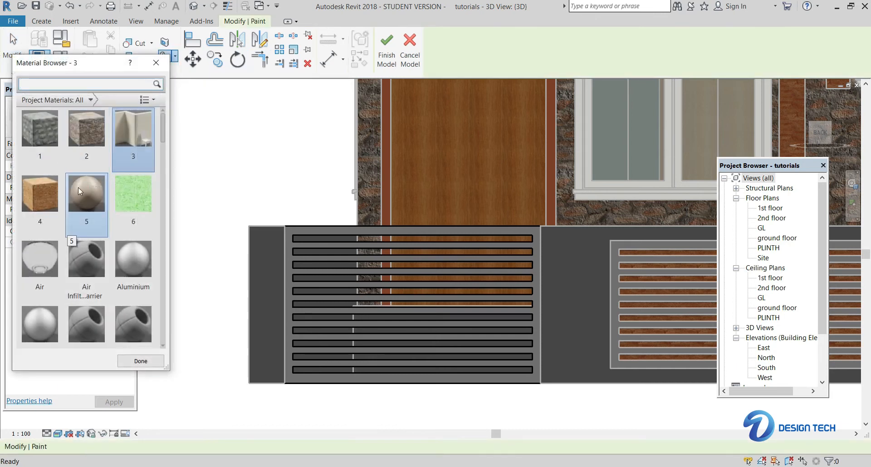
click(77, 196)
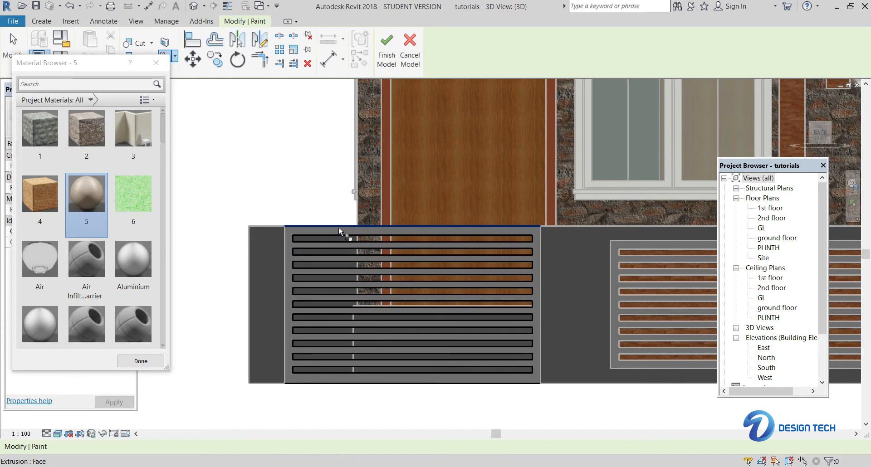
scroll(330, 230, up, 4)
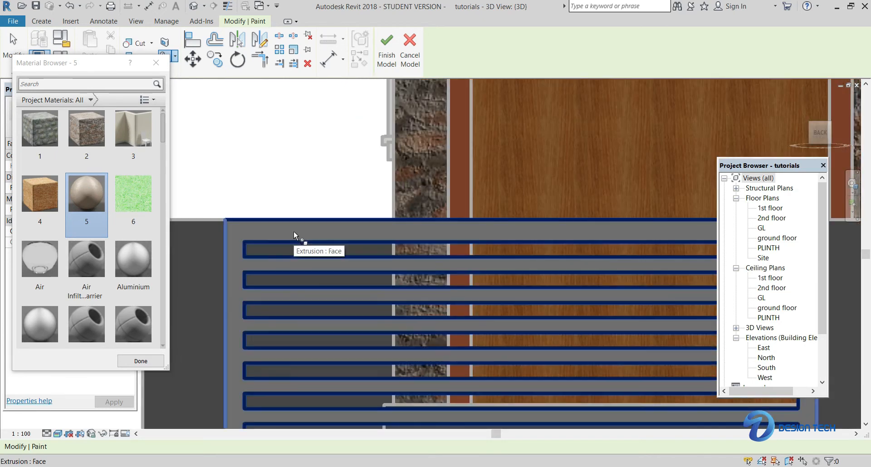
click(293, 231)
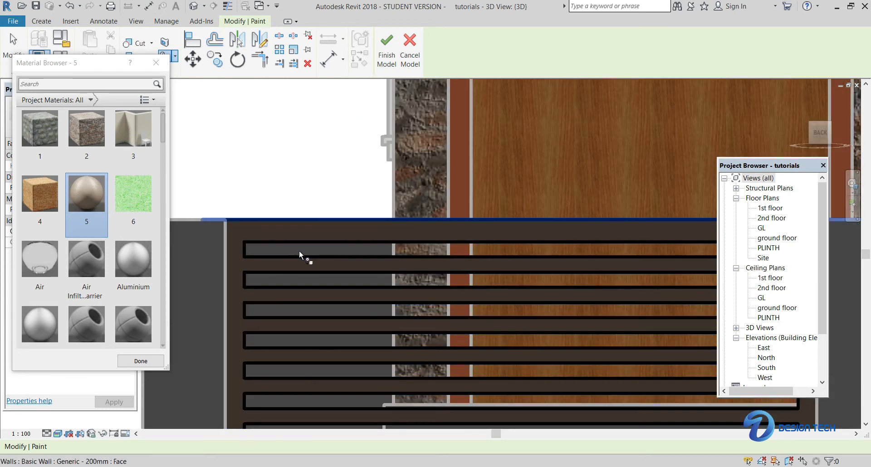
scroll(306, 253, down, 6)
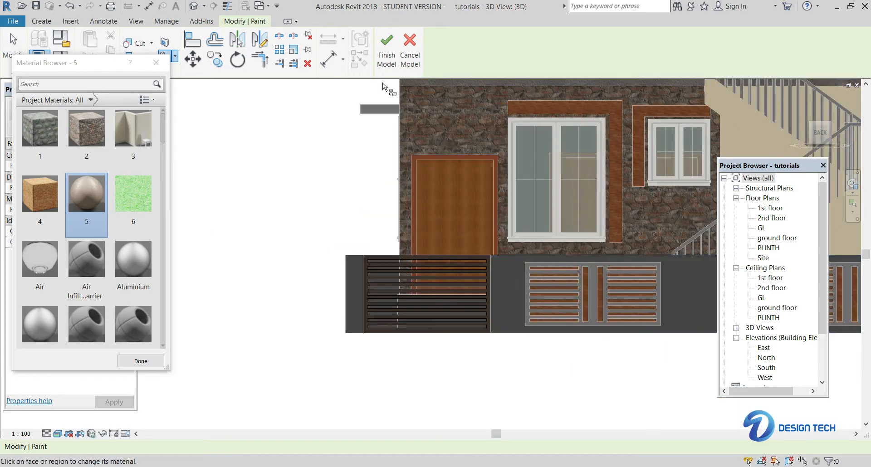
click(380, 62)
Paint the plinth face below the stone-clad front wall with material 1.
scroll(399, 159, down, 4)
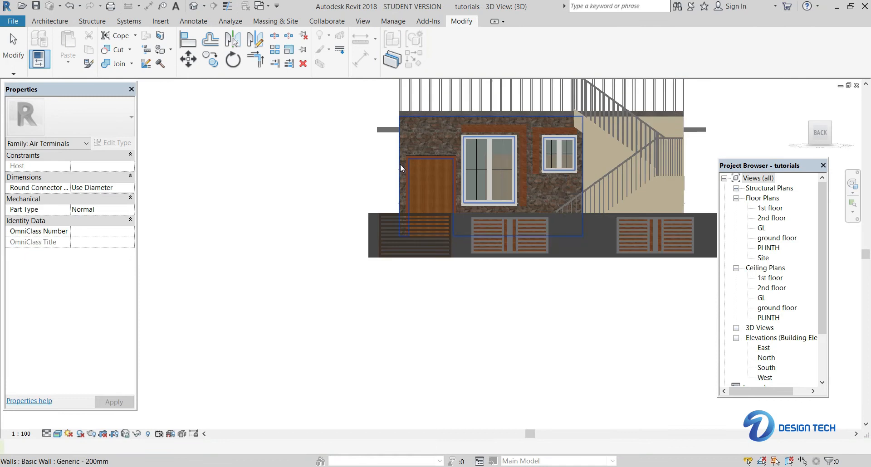
scroll(402, 182, down, 2)
shift+middle_drag(352, 172, 531, 235)
middle_drag(601, 197, 535, 229)
scroll(528, 264, up, 1)
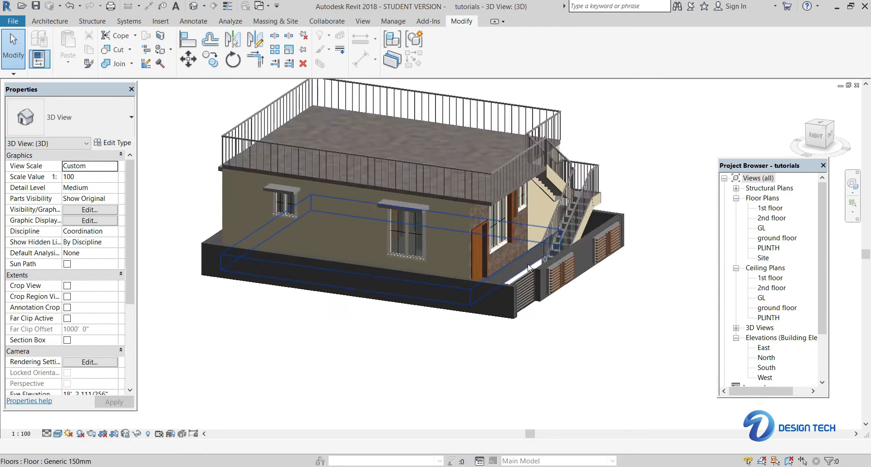
scroll(528, 267, up, 4)
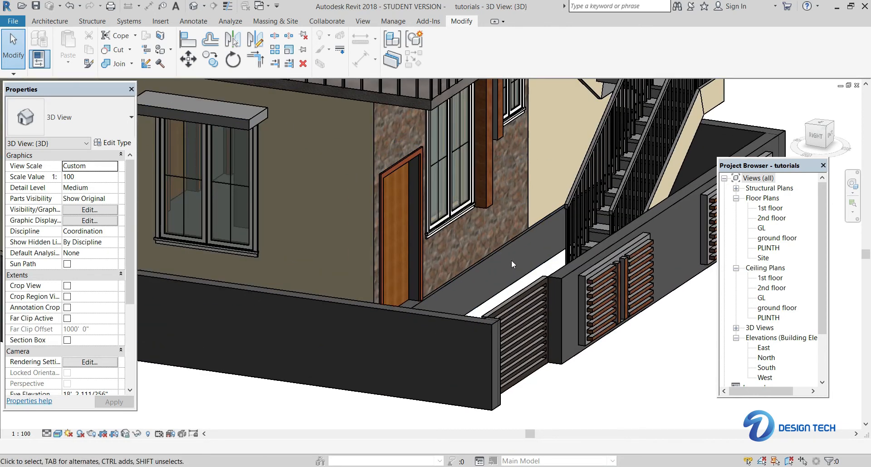
scroll(513, 257, up, 4)
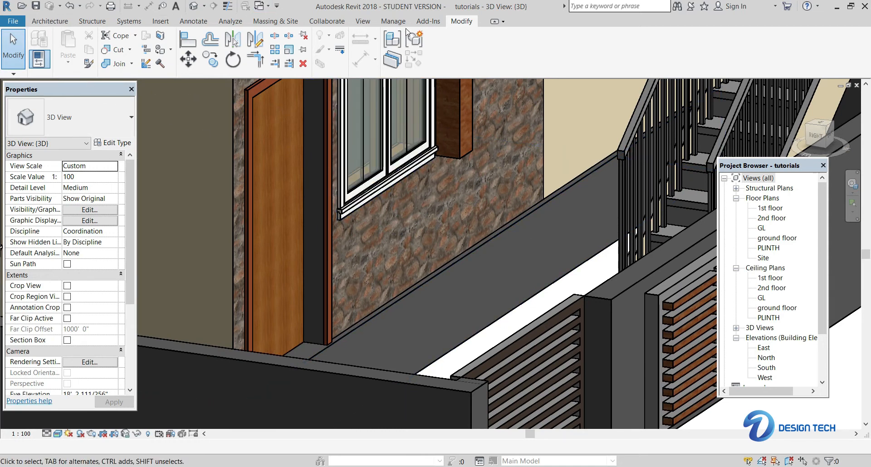
click(159, 49)
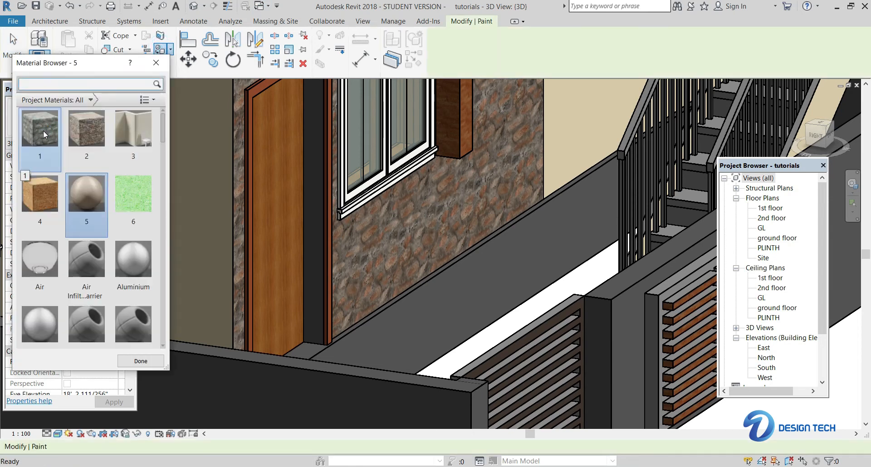
click(475, 260)
Paint the plinth face along the staircase-side wall of the house with material 1.
scroll(487, 259, down, 5)
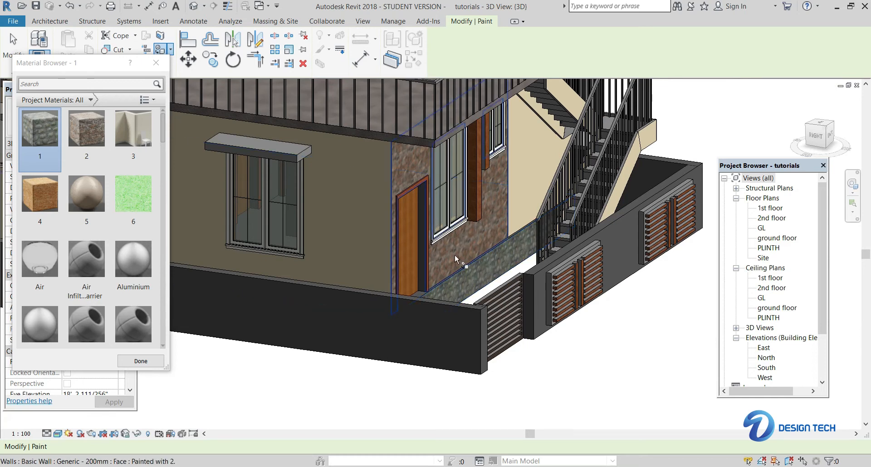
scroll(472, 254, down, 3)
shift+middle_drag(445, 271, 481, 247)
shift+middle_drag(508, 223, 385, 288)
scroll(447, 287, up, 8)
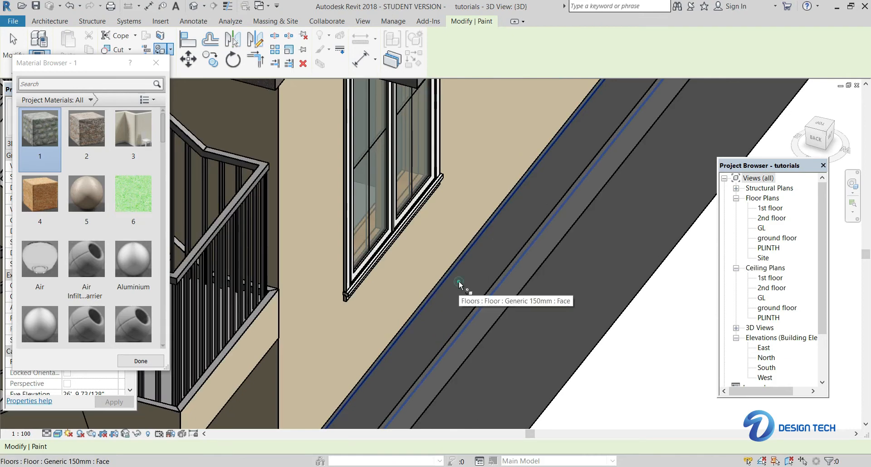
click(458, 284)
Paint the plinth face along the rear wall of the house with material 1.
scroll(526, 229, down, 6)
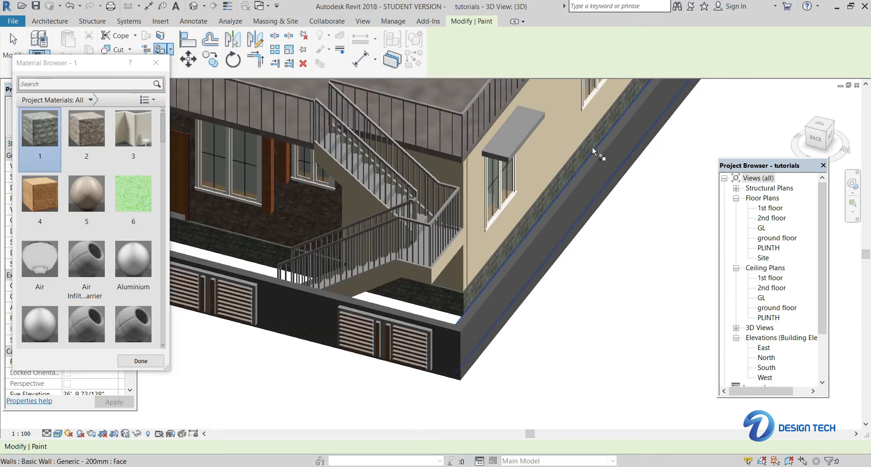
mouse_move(593, 150)
shift+middle_down()
mouse_move(611, 153)
mouse_move(419, 237)
mouse_move(446, 255)
shift+middle_up()
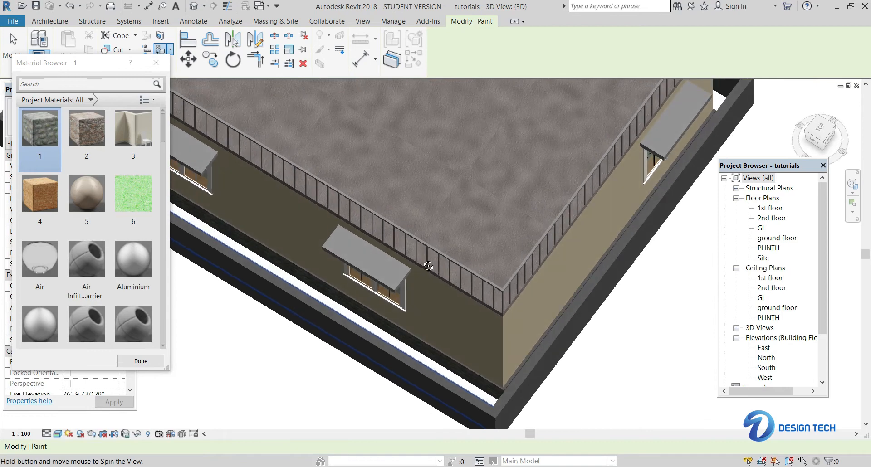
scroll(601, 273, up, 6)
mouse_move(601, 273)
shift+middle_down()
mouse_move(589, 275)
mouse_move(595, 293)
mouse_move(595, 266)
shift+middle_up()
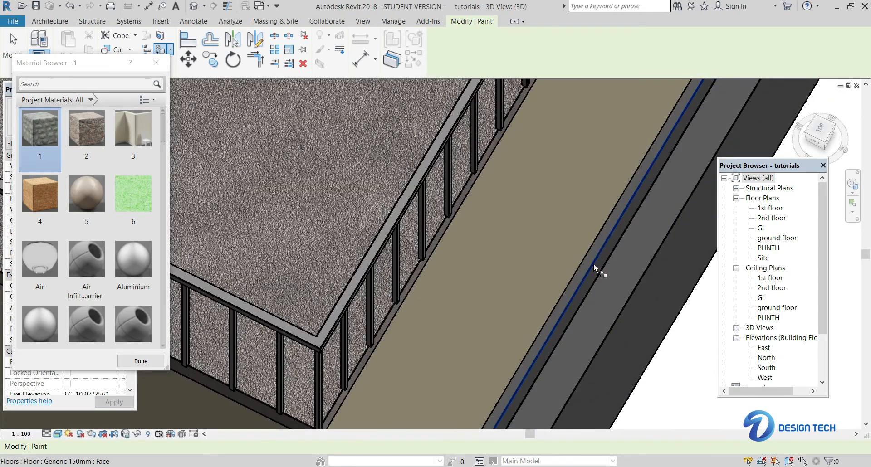
click(603, 258)
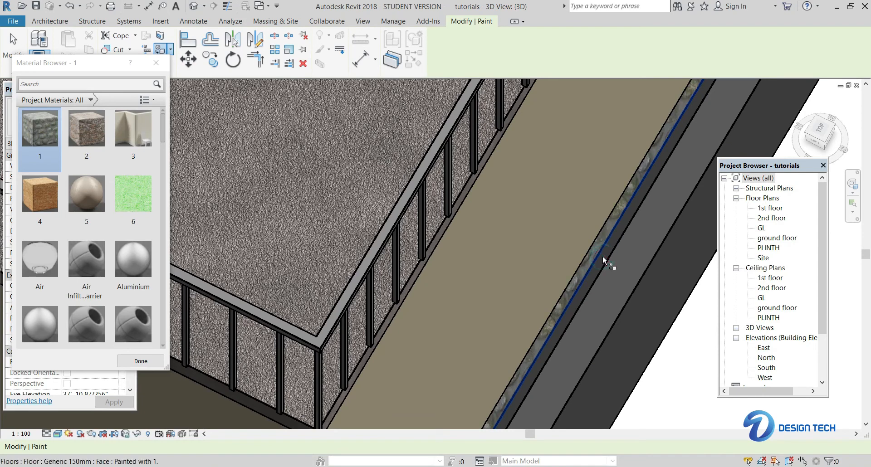
scroll(603, 251, up, 3)
click(606, 250)
Paint the plinth face along the side wall adjoining the entrance door corner with material 1.
scroll(606, 250, down, 5)
mouse_move(610, 255)
shift+middle_down()
mouse_move(658, 202)
mouse_move(634, 209)
mouse_move(489, 178)
mouse_move(501, 232)
shift+middle_up()
scroll(501, 231, up, 4)
click(482, 191)
Examine the painted plinth, front facade, staircase and gate from above and from the entrance corner.
scroll(559, 177, down, 3)
mouse_move(560, 177)
shift+middle_down()
mouse_move(562, 145)
mouse_move(515, 96)
mouse_move(522, 109)
shift+middle_up()
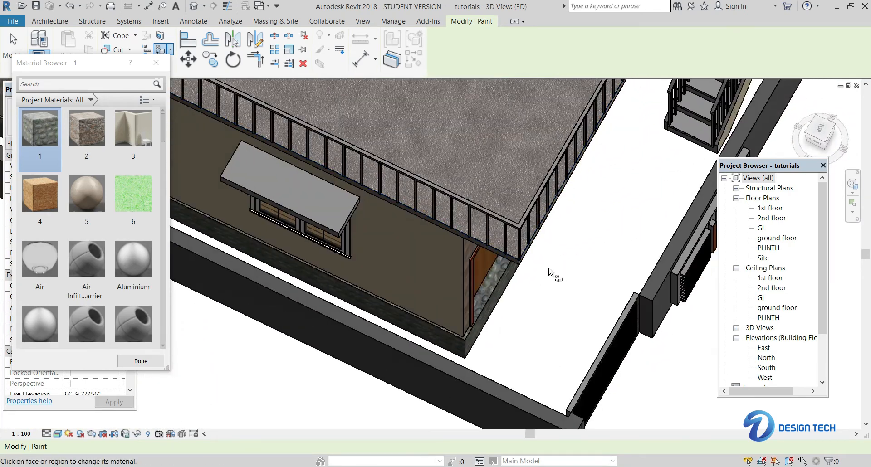
scroll(551, 272, down, 5)
shift+middle_drag(558, 257, 555, 170)
shift+middle_drag(574, 357, 571, 295)
scroll(572, 296, up, 3)
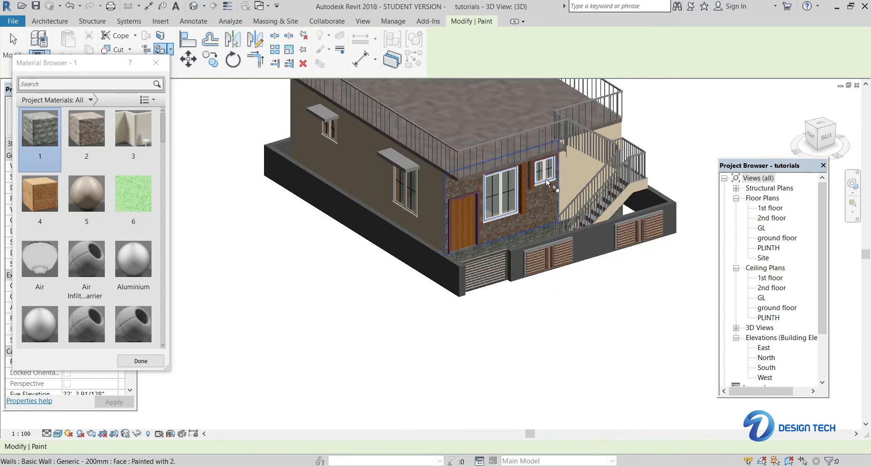
scroll(546, 183, down, 3)
shift+middle_drag(526, 293, 582, 259)
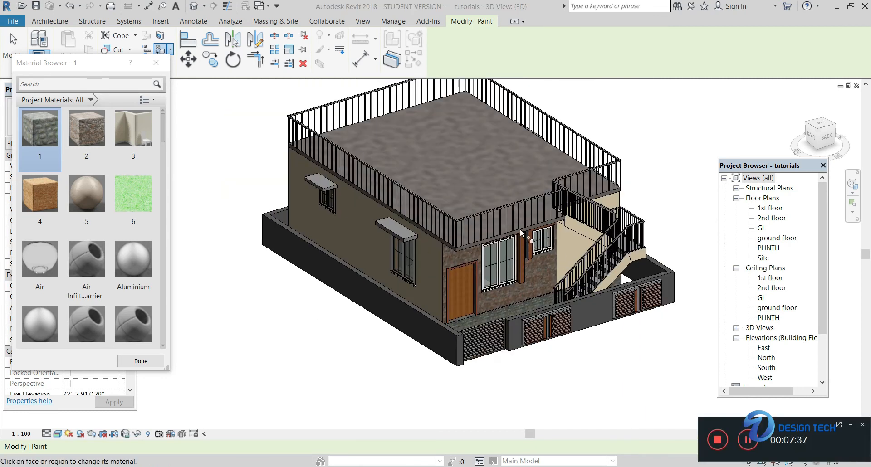
scroll(479, 295, up, 3)
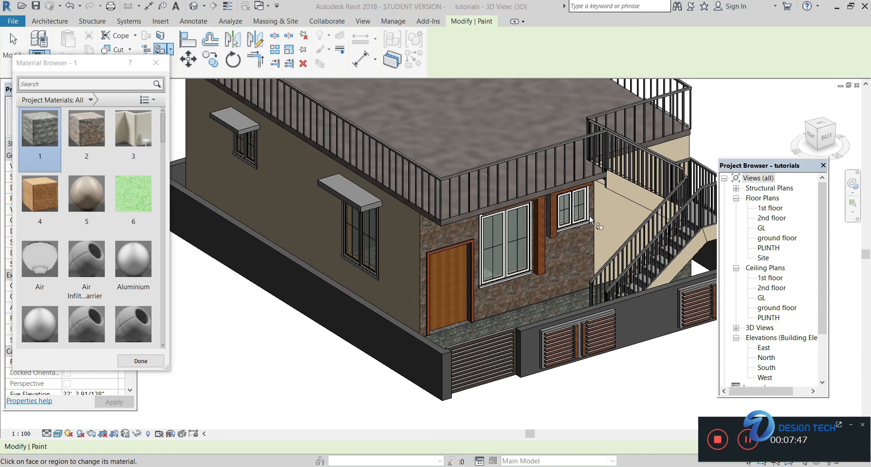
Bring up the project management tools and move the Material Browser clear of the Materials command.
click(393, 21)
drag(60, 63, 70, 132)
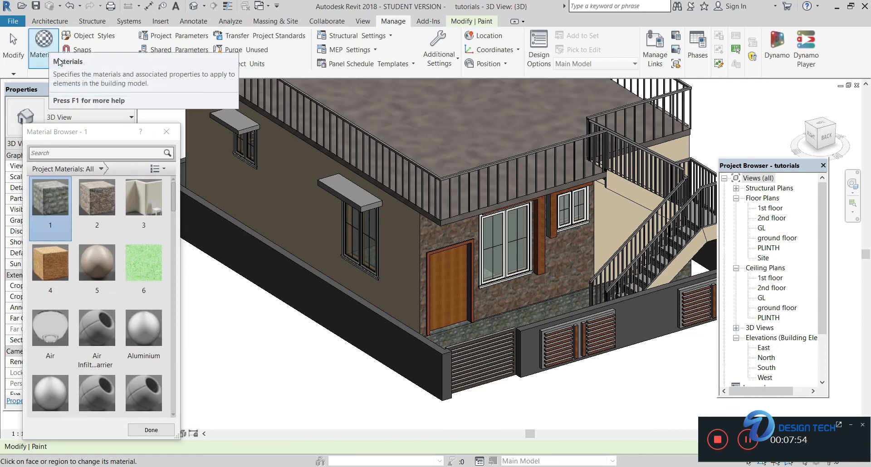